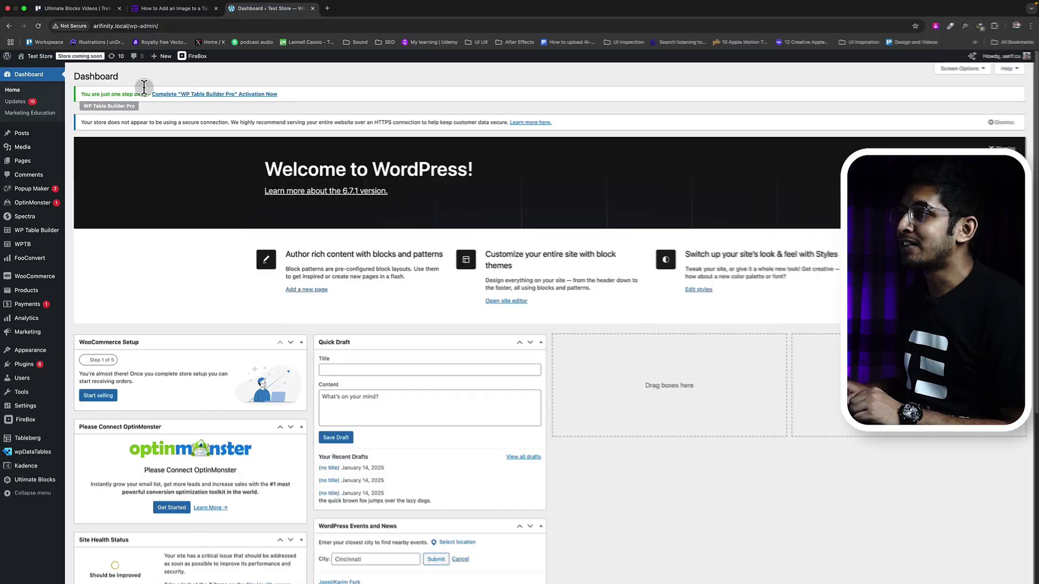
# - Start a new post and insert an empty Table block with 3 columns and 3 rows
pyautogui.moveTo(162, 56)
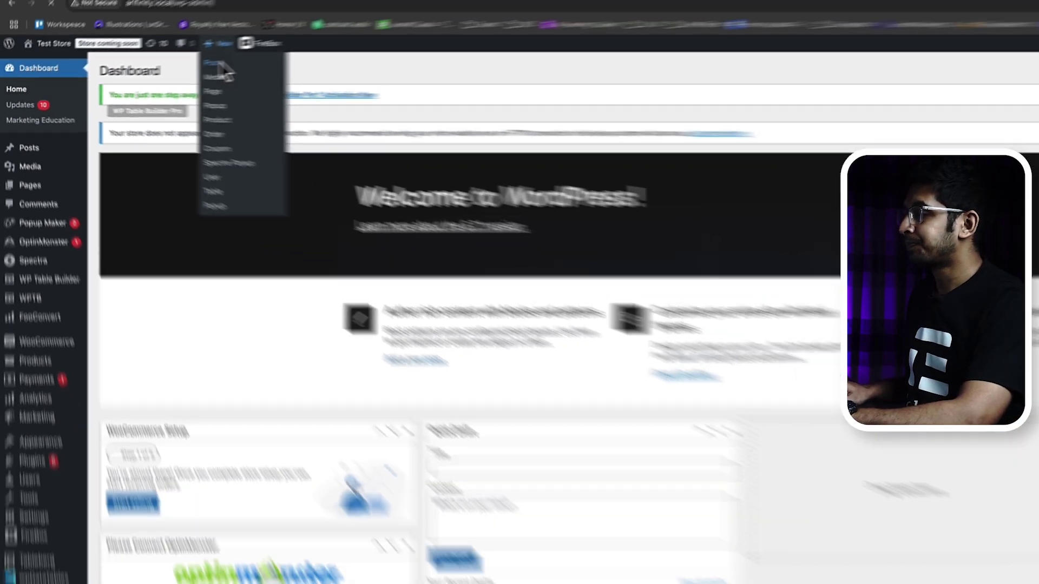
pyautogui.click(222, 65)
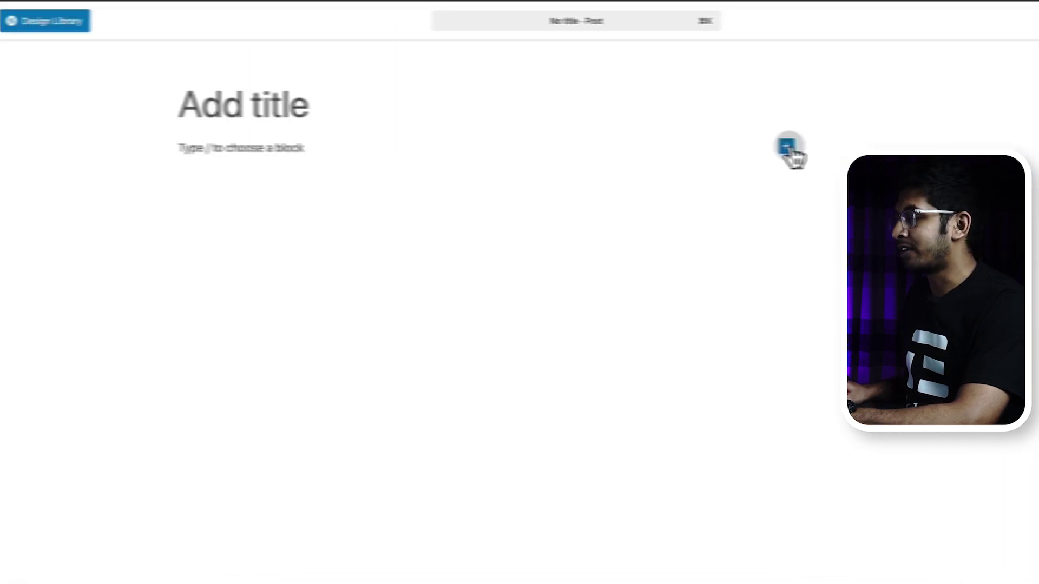
pyautogui.click(437, 146)
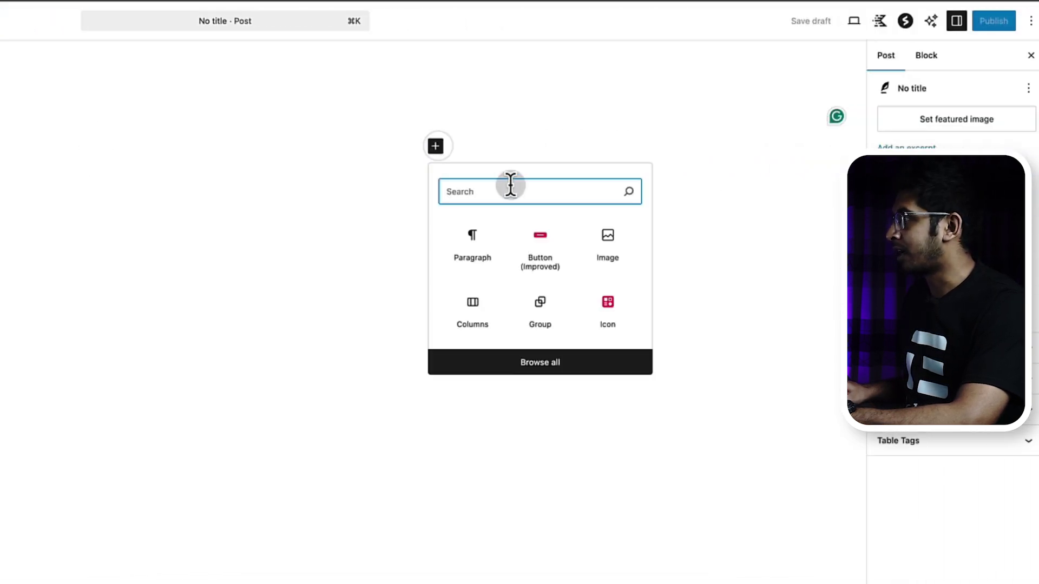
pyautogui.write('tabl')
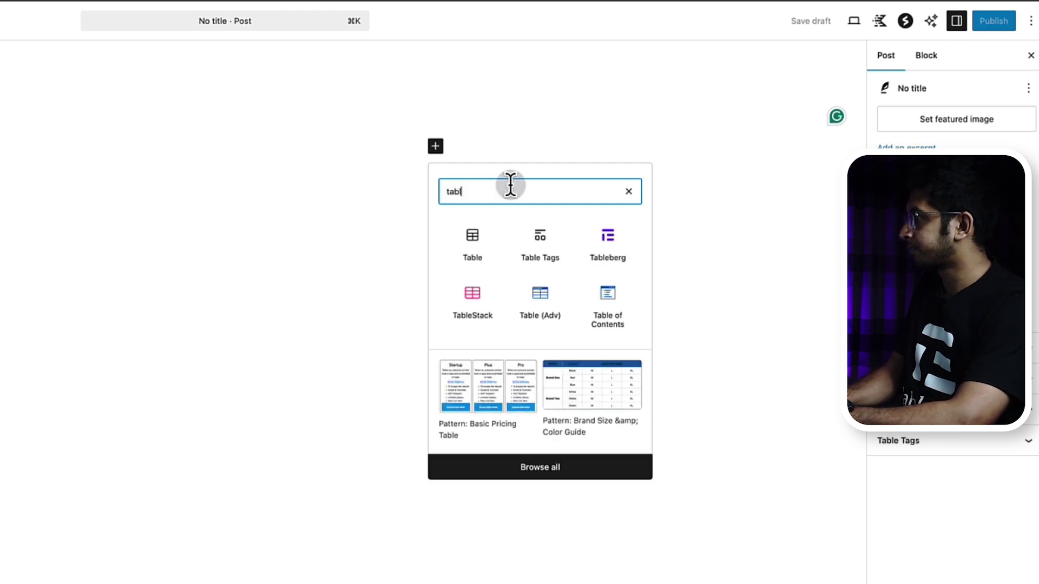
pyautogui.click(494, 248)
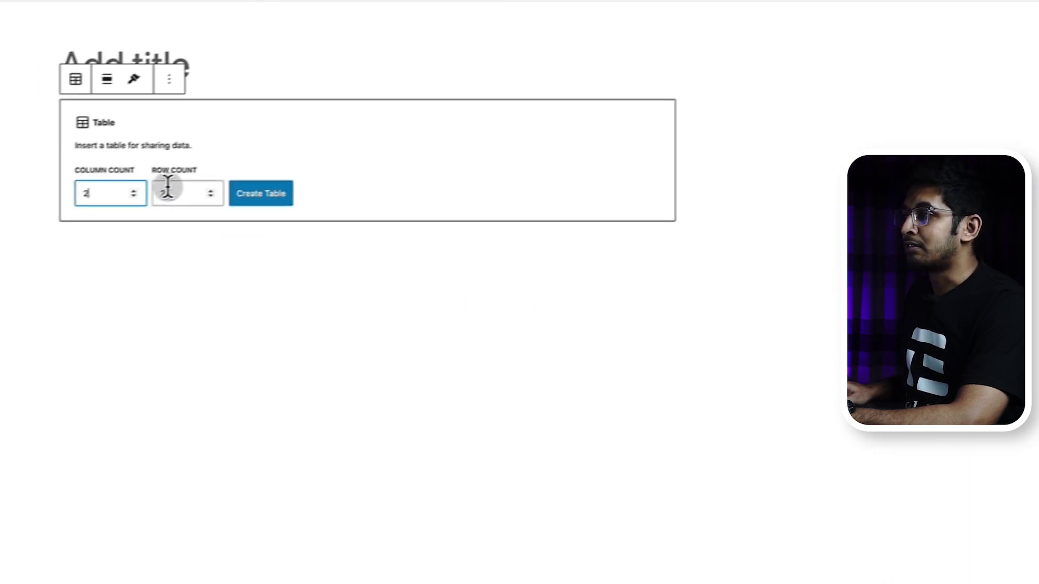
pyautogui.click(216, 190)
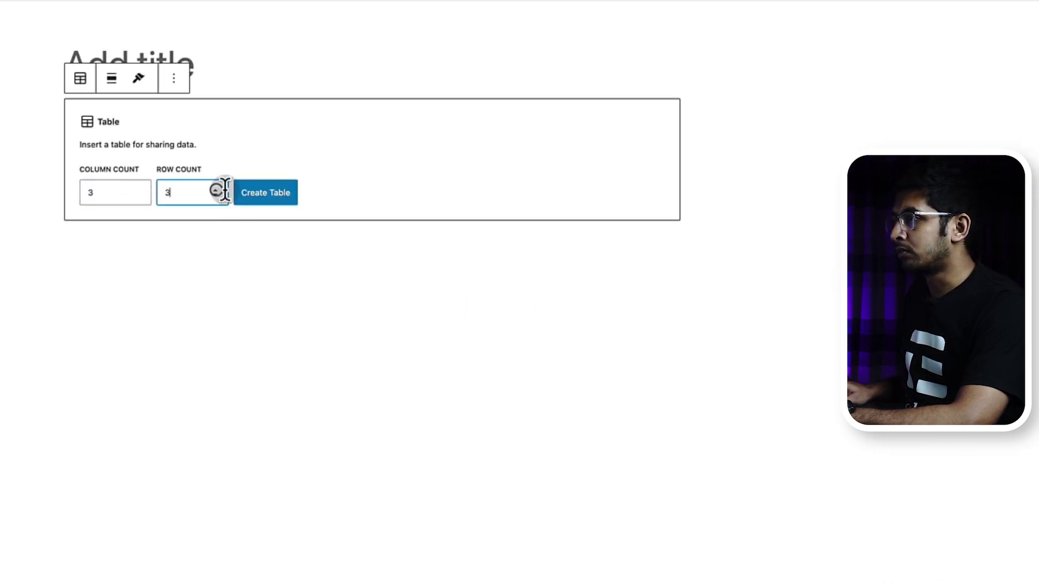
pyautogui.click(267, 198)
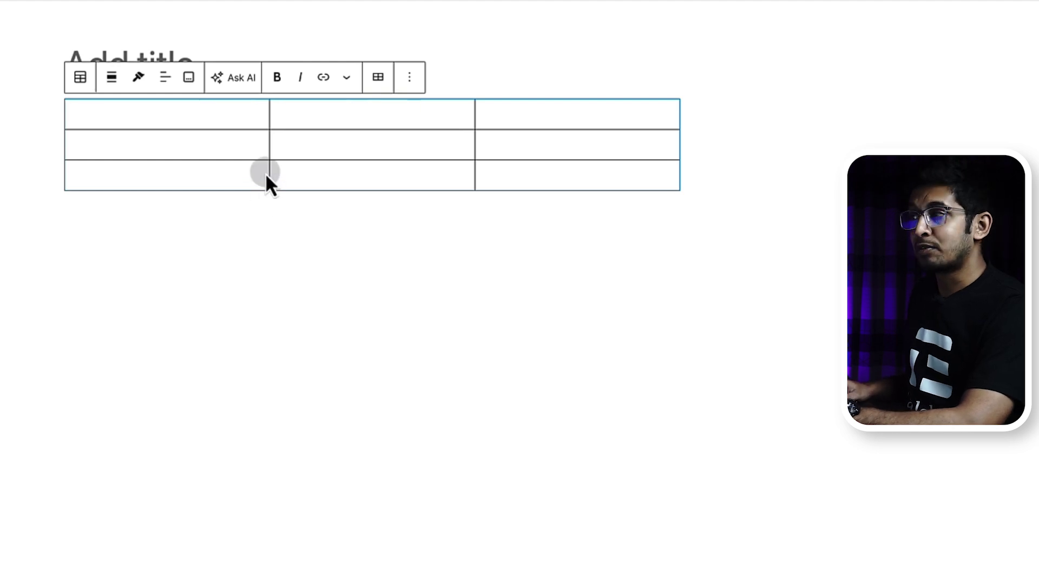
# - Insert the spring-rolls photo as an inline image in the table's first cell
pyautogui.click(113, 115)
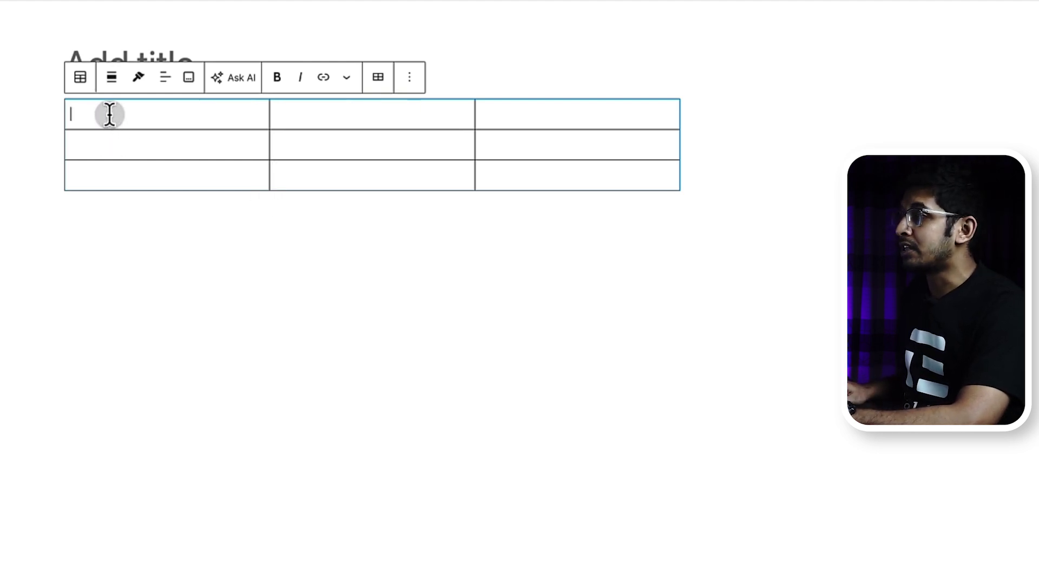
pyautogui.click(348, 81)
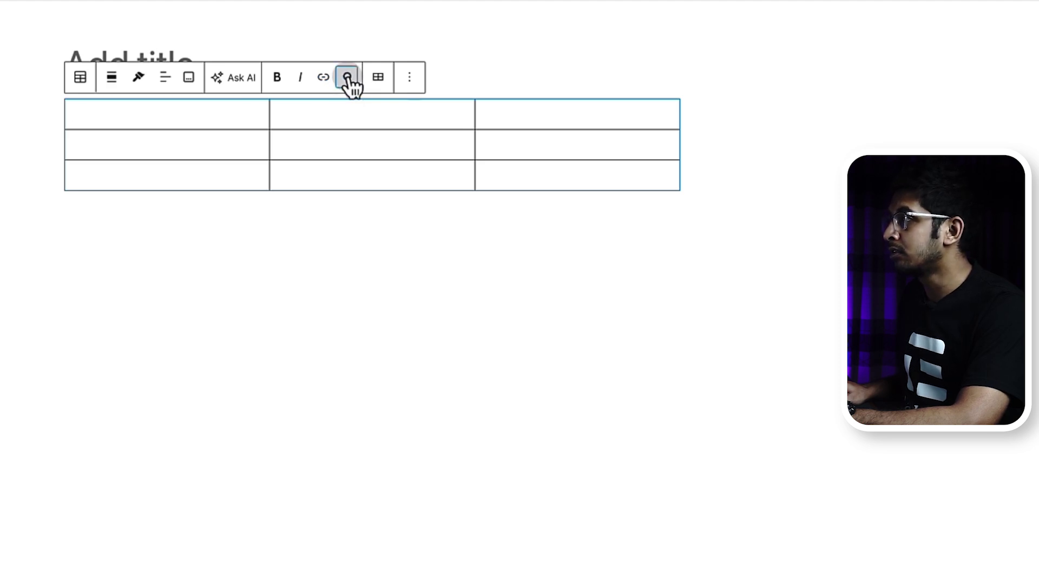
pyautogui.click(387, 189)
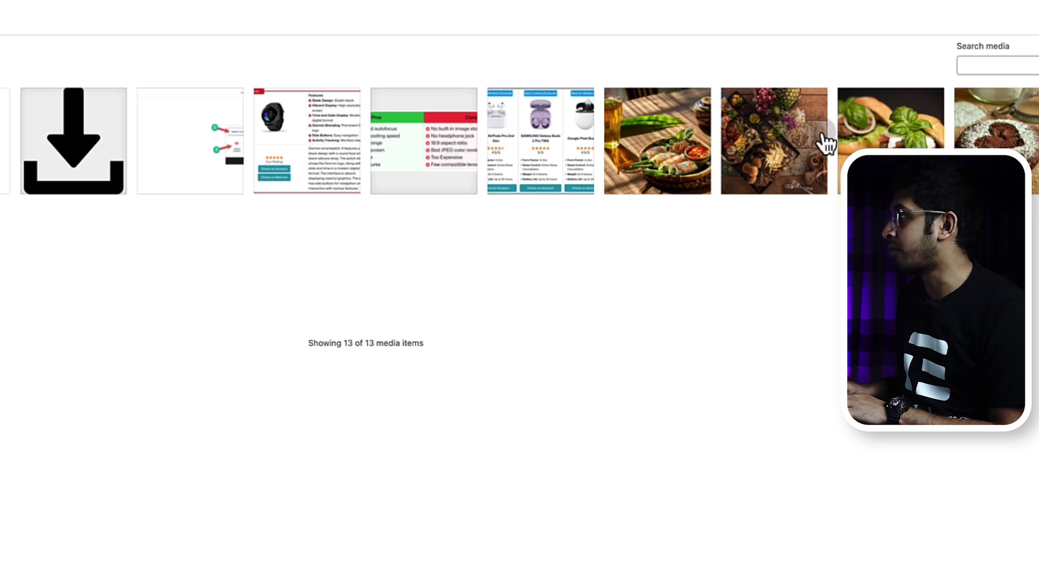
pyautogui.click(671, 161)
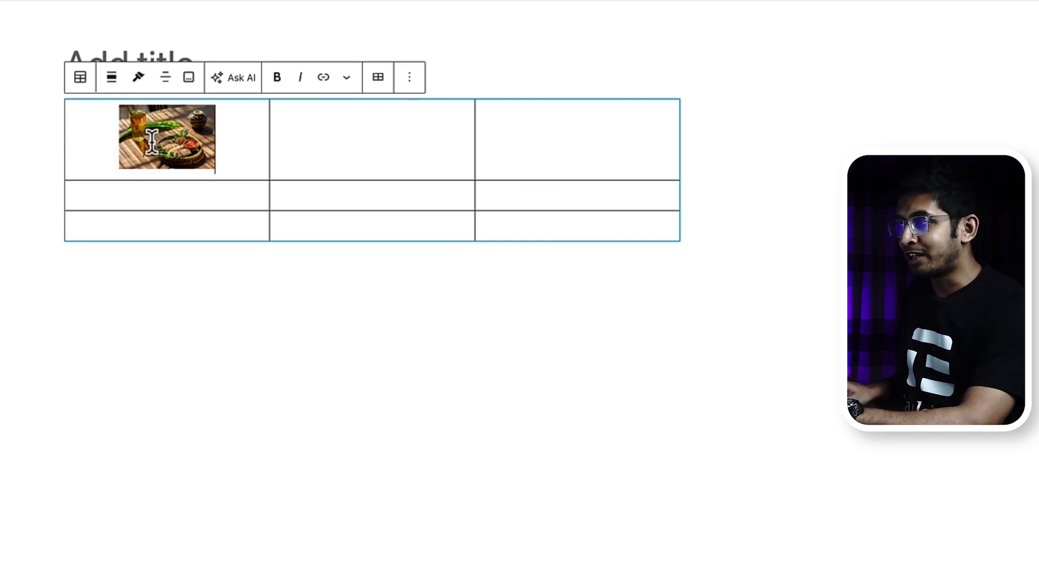
# - Resize the spring-rolls inline image from 150 to 200 px wide
pyautogui.click(152, 142)
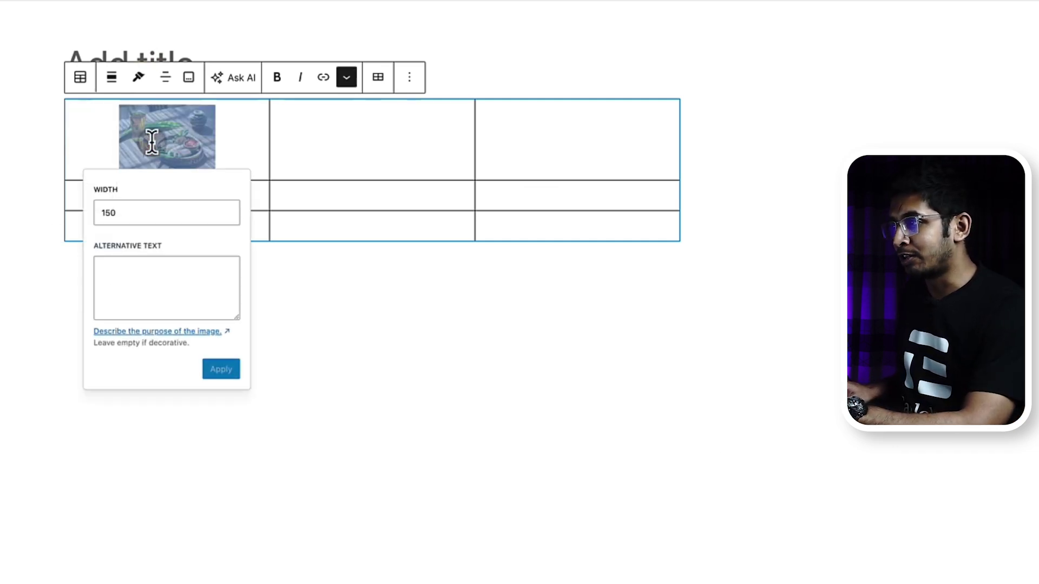
pyautogui.click(158, 185)
pyautogui.moveTo(143, 208); pyautogui.dragTo(86, 212)
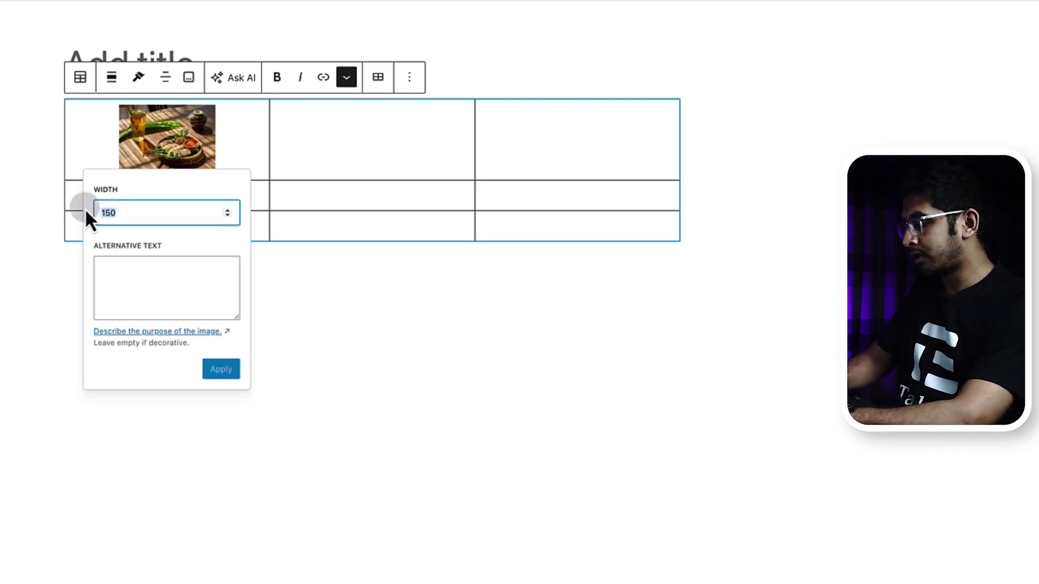
pyautogui.write('200')
pyautogui.click(143, 301)
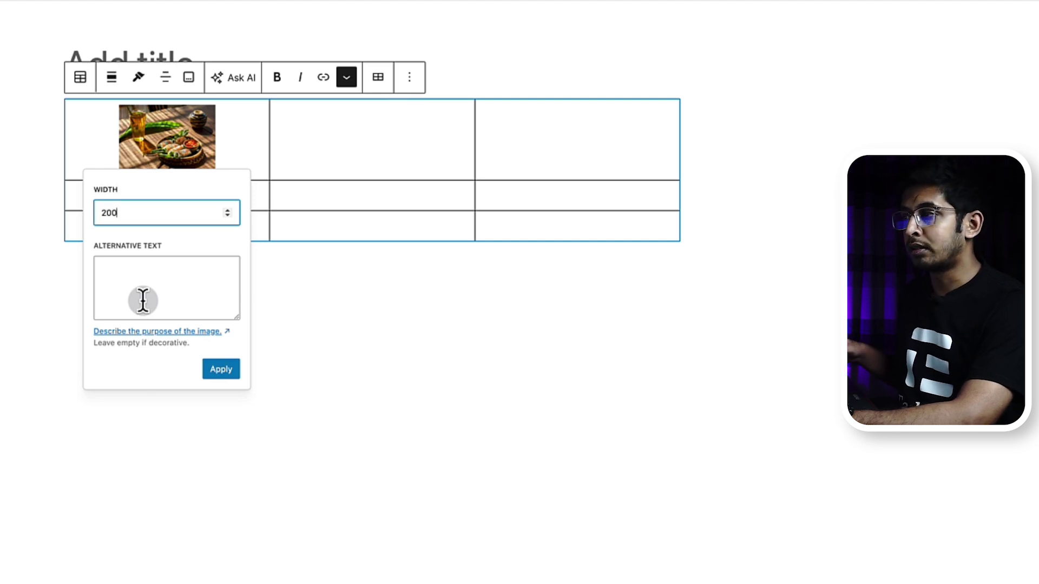
pyautogui.click(221, 369)
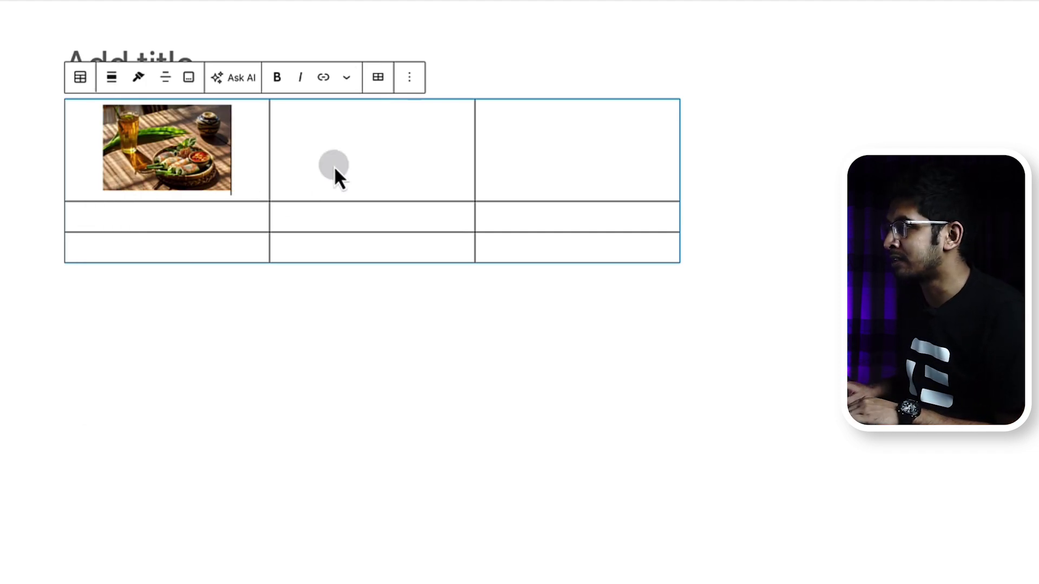
# - Insert the food-platter photo as an inline image in the second top-row cell
pyautogui.click(284, 152)
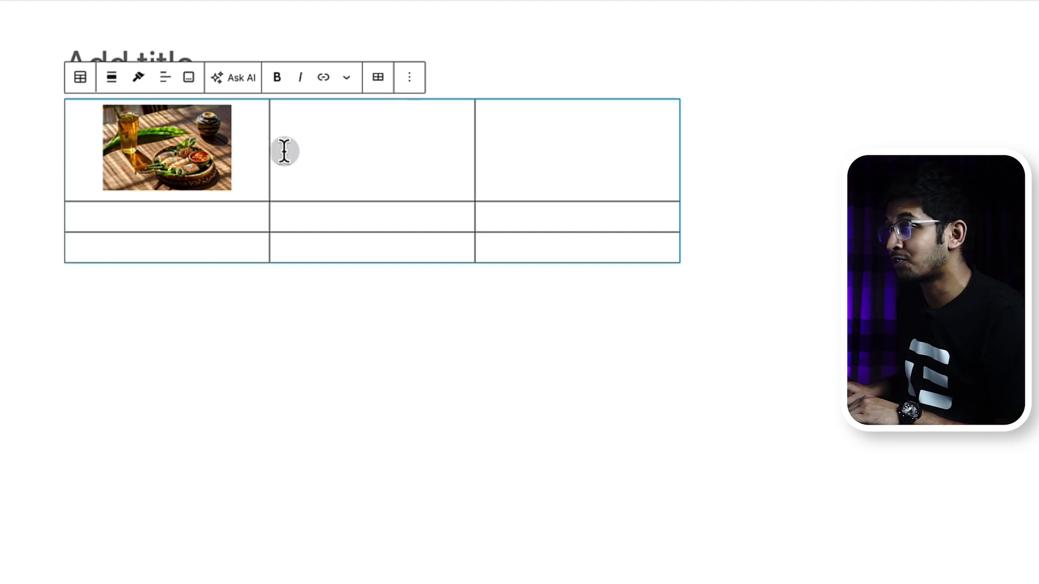
pyautogui.click(346, 79)
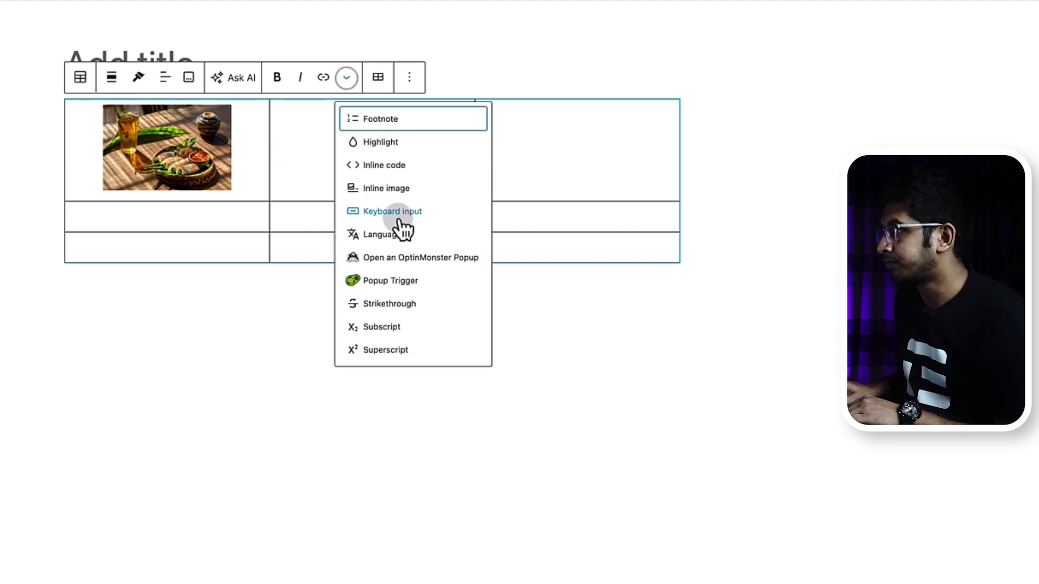
pyautogui.click(394, 190)
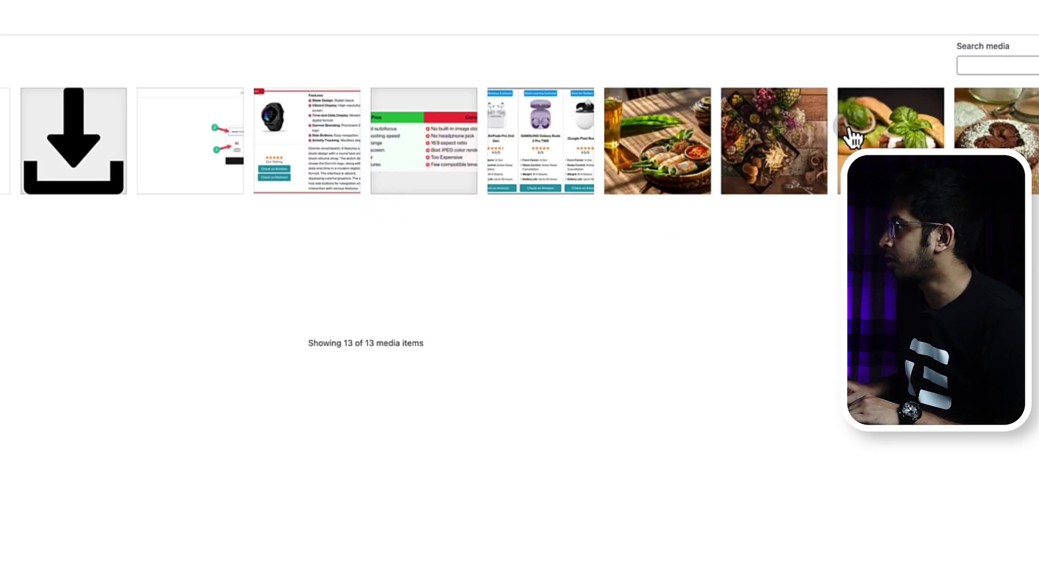
pyautogui.click(777, 172)
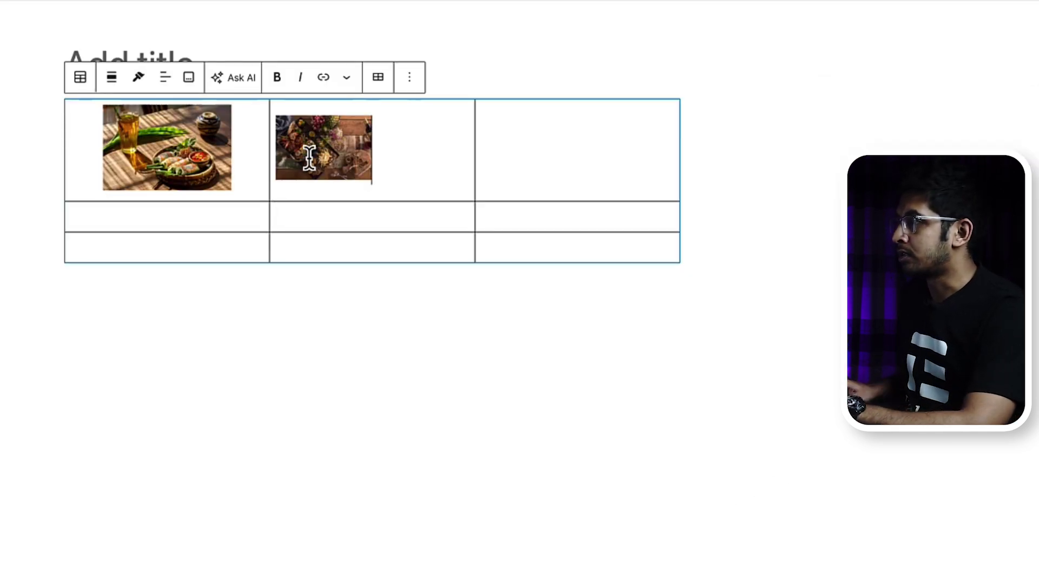
# - Set the platter inline image's width to 200 px
pyautogui.click(309, 157)
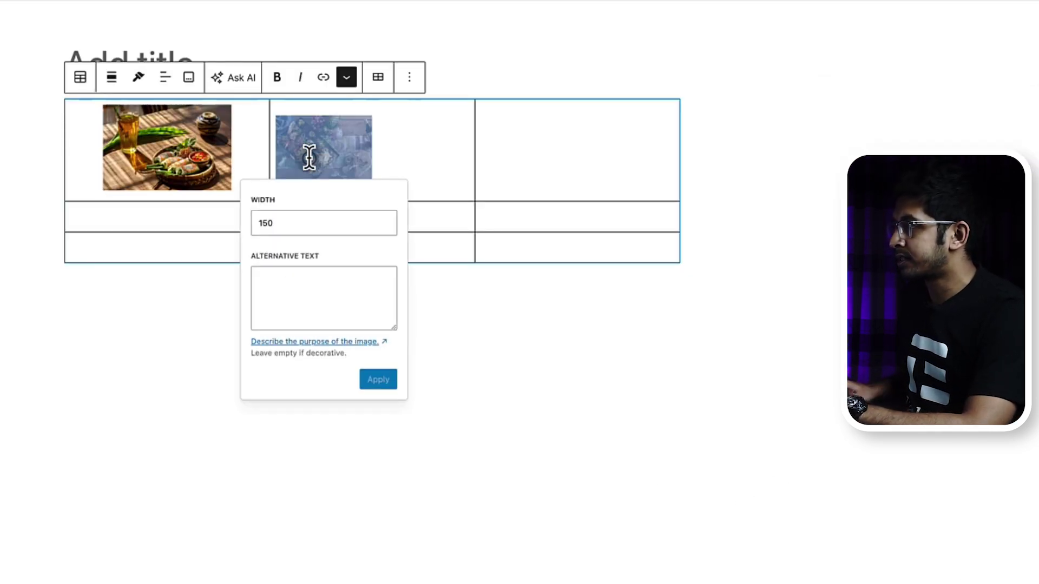
pyautogui.doubleClick(280, 222)
pyautogui.write('200')
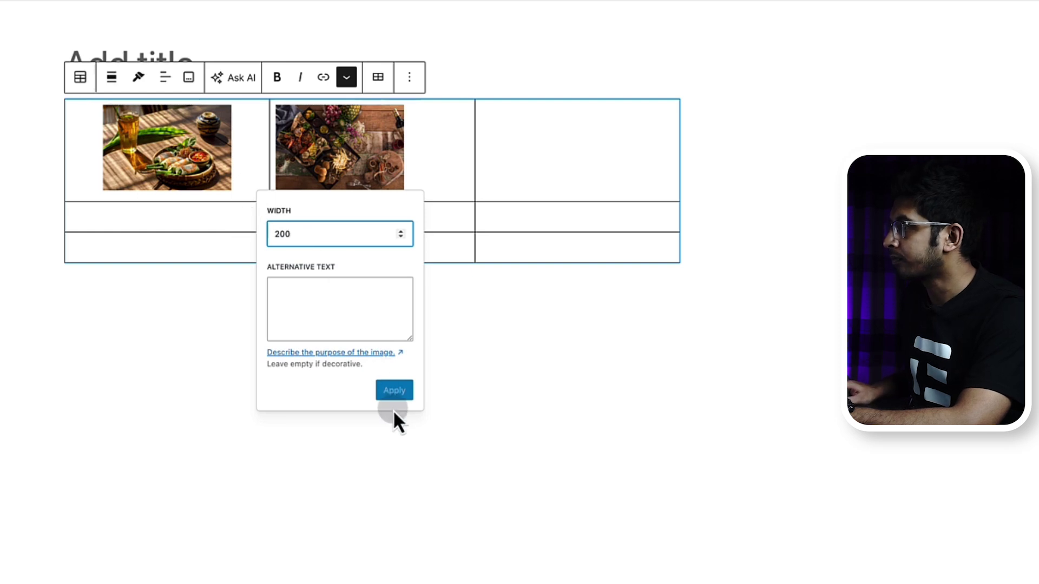
pyautogui.click(395, 391)
pyautogui.click(440, 180)
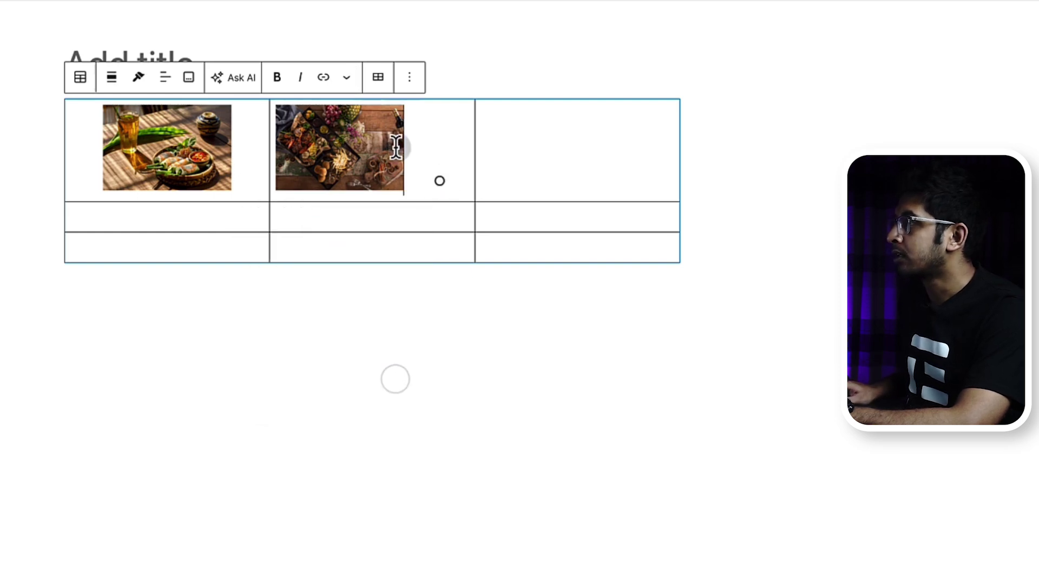
# - Center-align the table's second column holding the platter photo
pyautogui.click(165, 79)
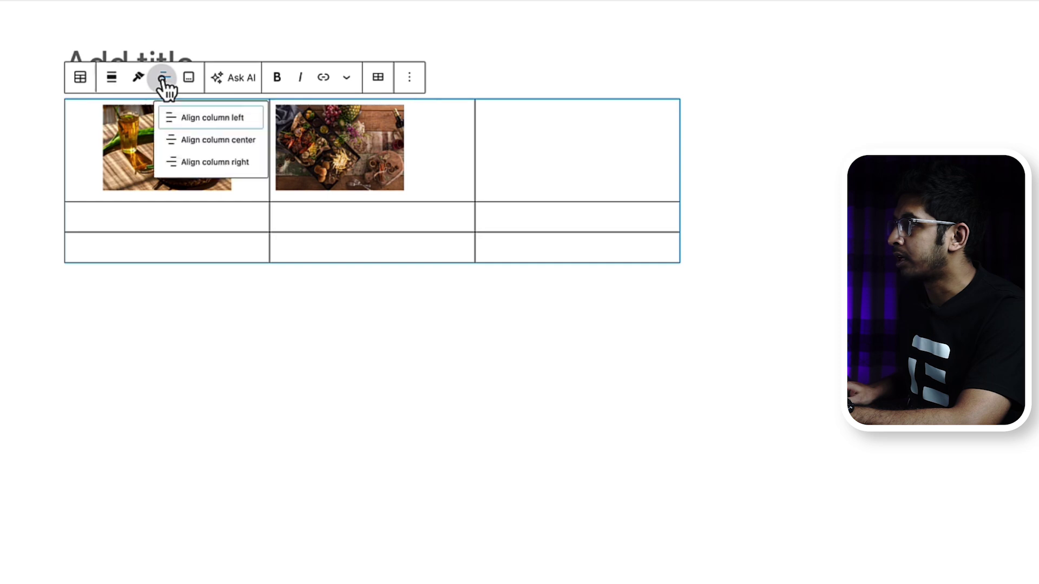
pyautogui.click(194, 142)
pyautogui.click(455, 155)
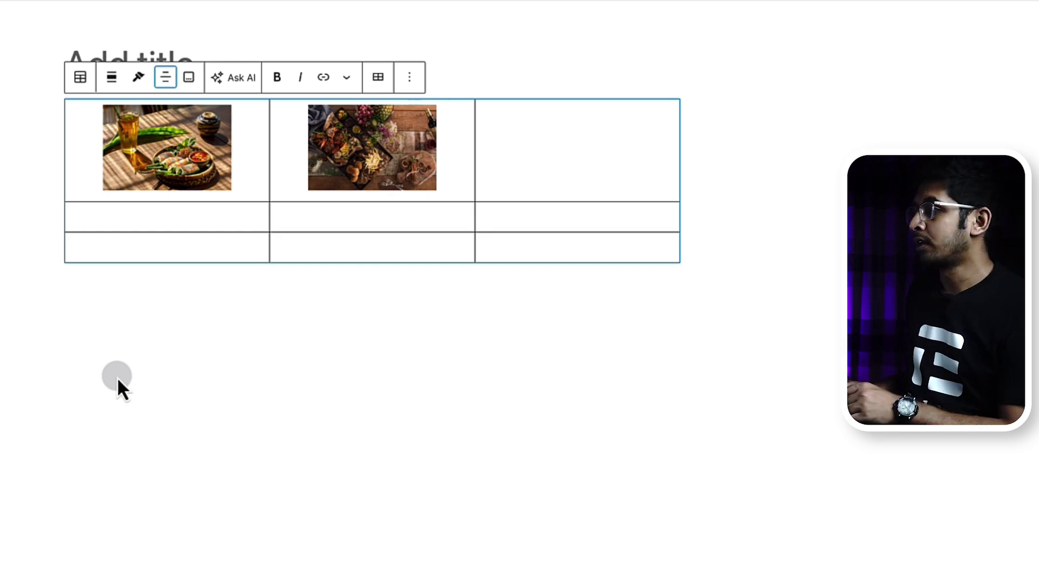
# - Insert a Tableberg block below the first table and create it with 2 columns and 2 rows
pyautogui.click(117, 376)
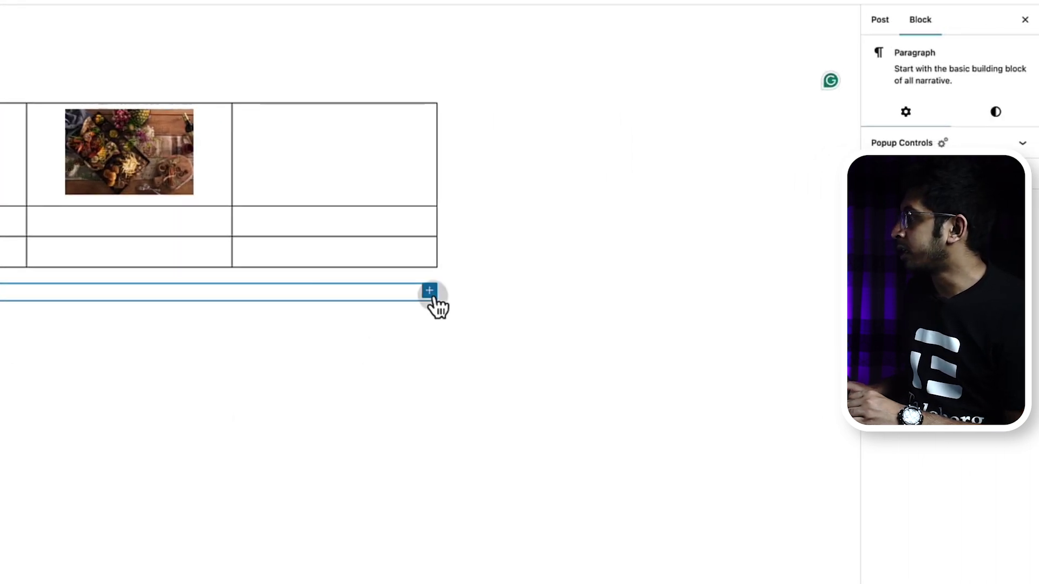
pyautogui.click(429, 291)
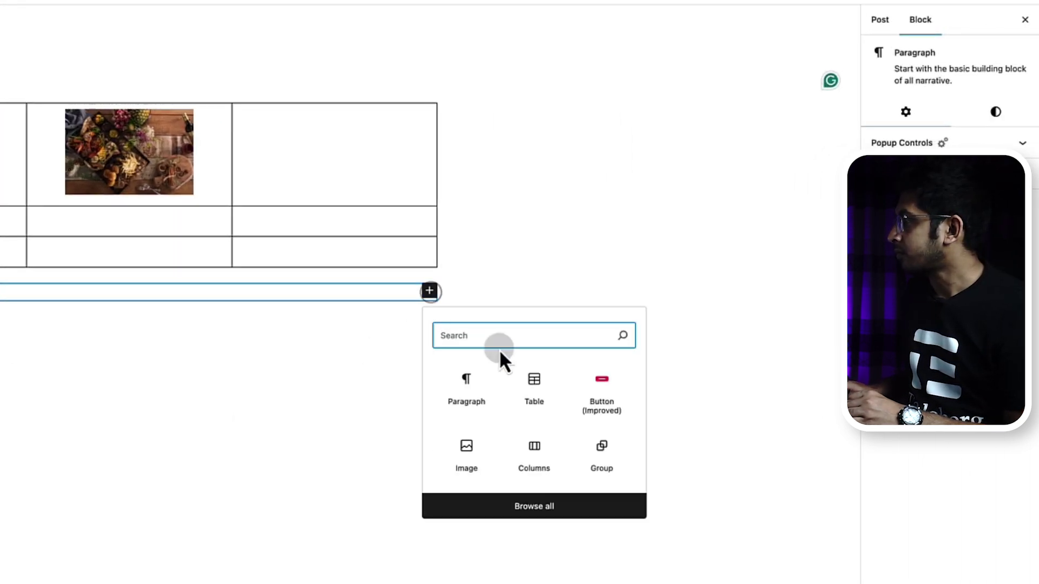
pyautogui.write('t')
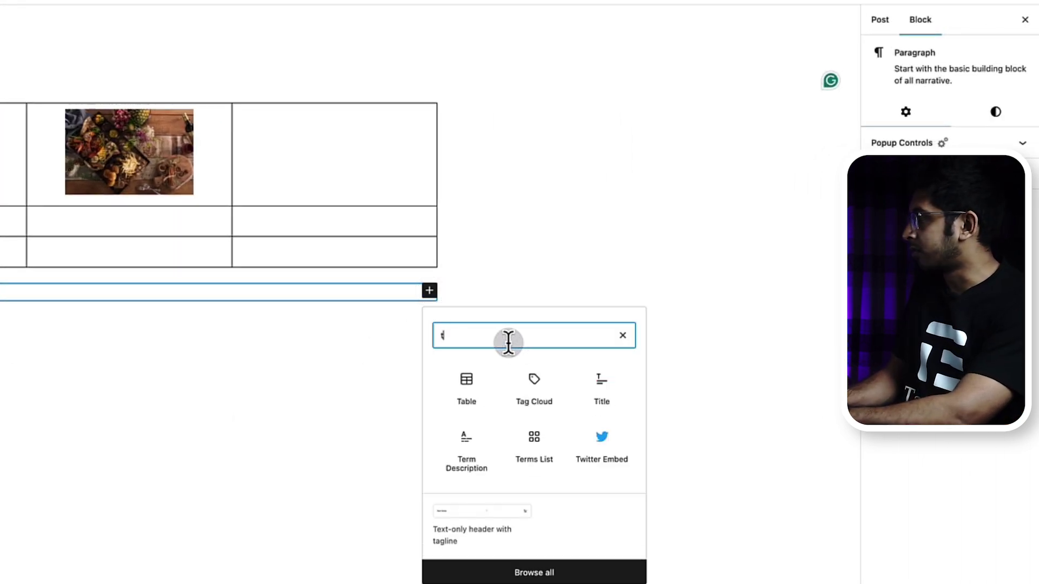
pyautogui.write('able')
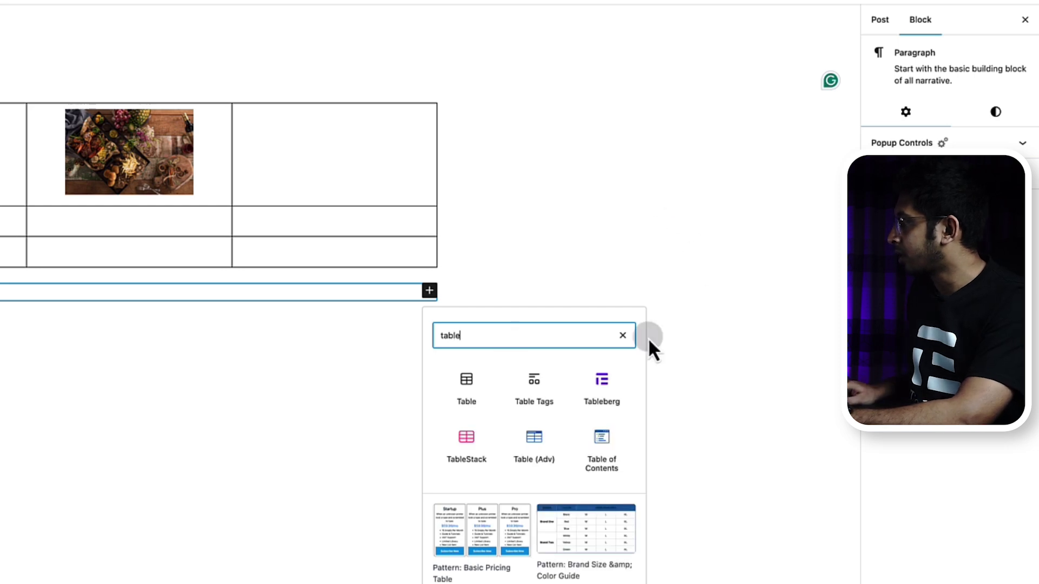
pyautogui.click(610, 386)
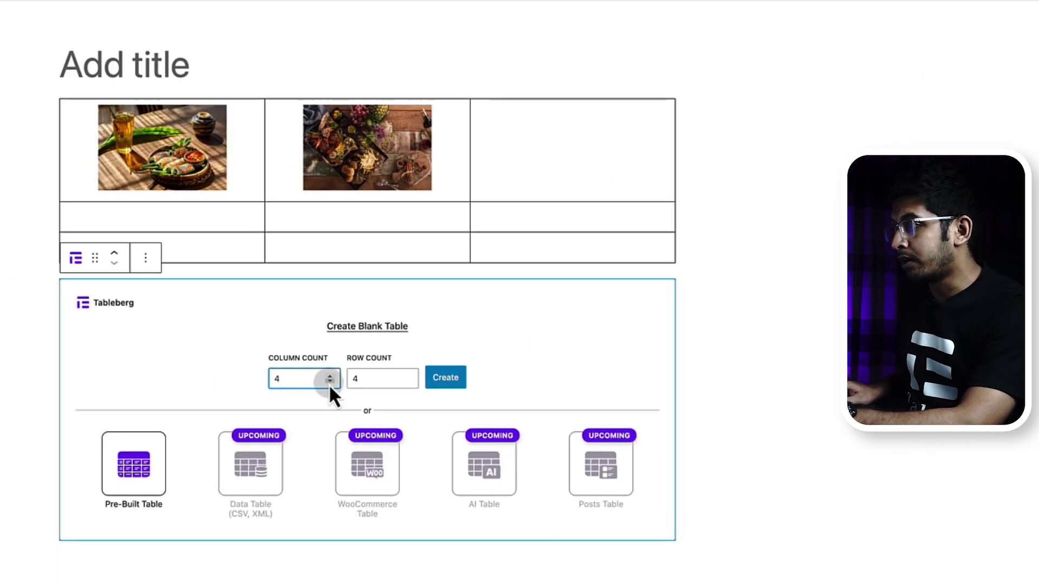
pyautogui.doubleClick(318, 382)
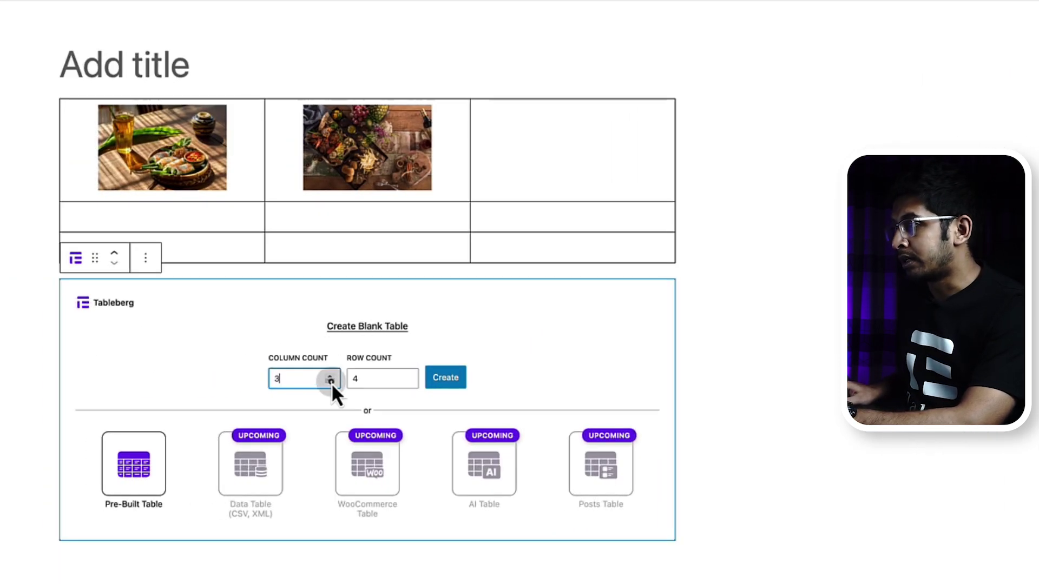
pyautogui.click(409, 382)
pyautogui.click(409, 382)
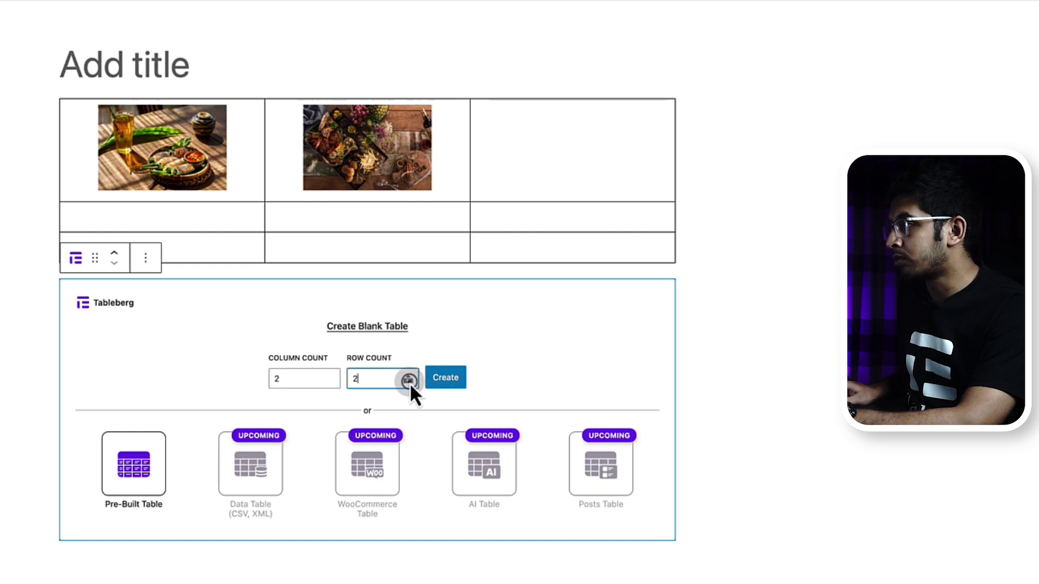
pyautogui.click(446, 378)
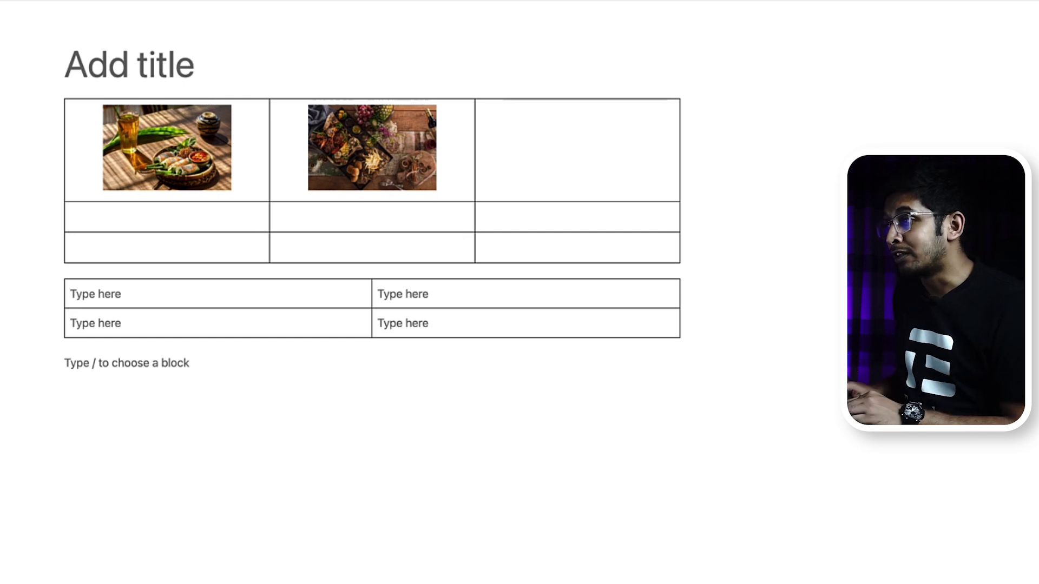
# - Add an Image block to the Tableberg first cell with the burger photo from the Media Library
pyautogui.click(94, 295)
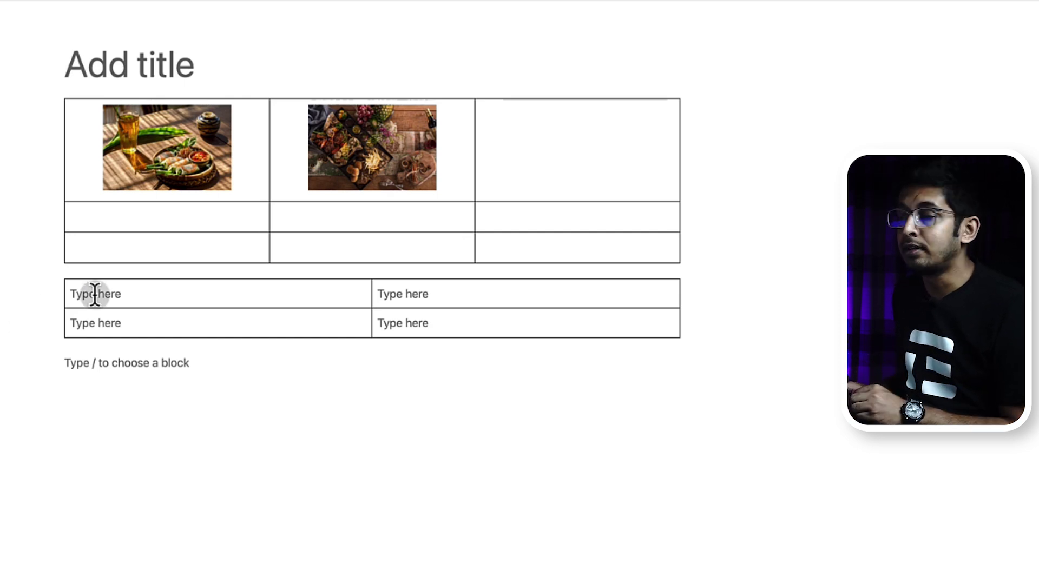
pyautogui.click(101, 295)
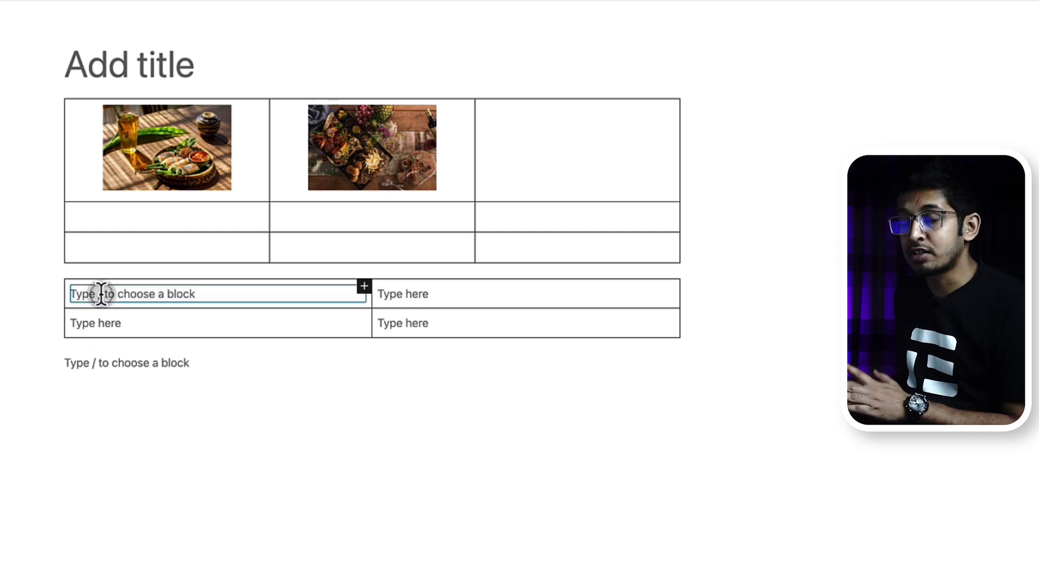
pyautogui.click(365, 288)
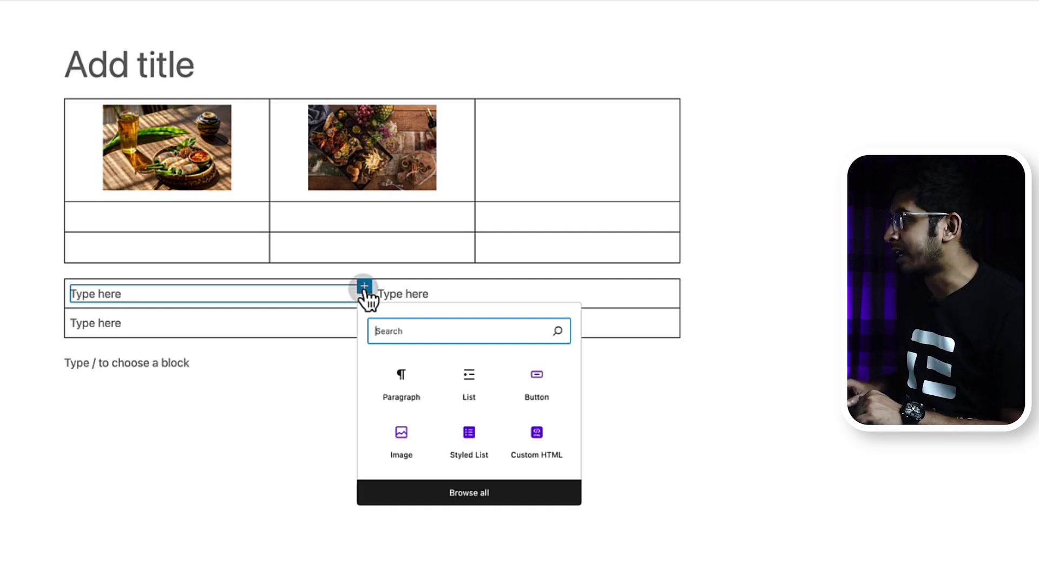
pyautogui.click(437, 331)
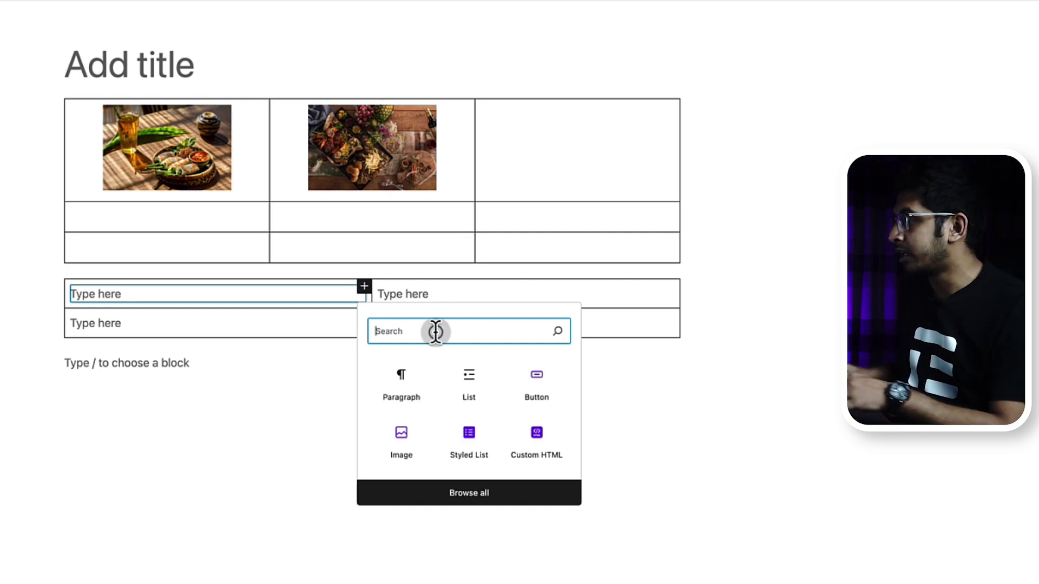
pyautogui.write('imag')
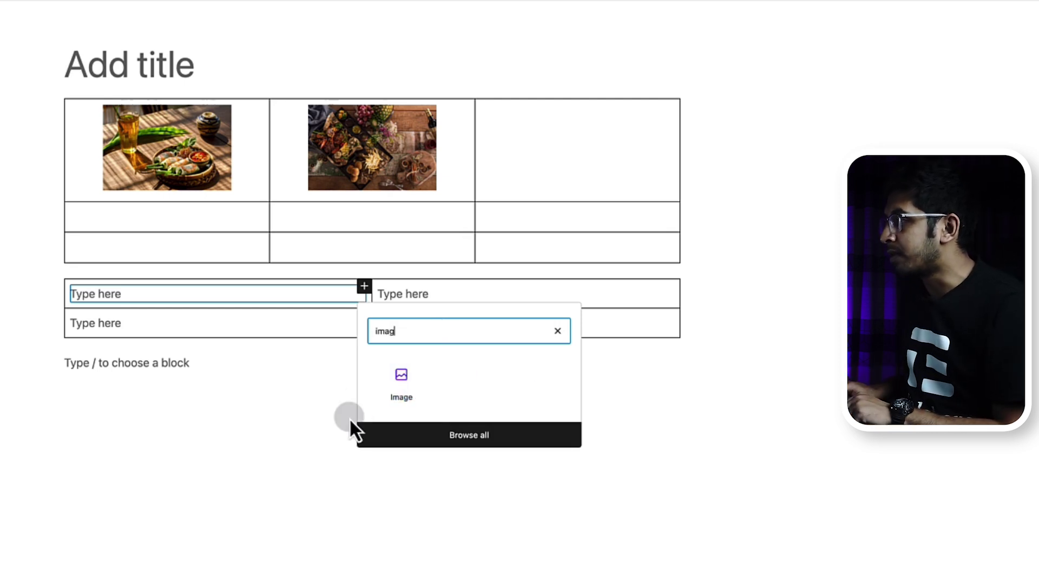
pyautogui.click(417, 382)
pyautogui.click(216, 333)
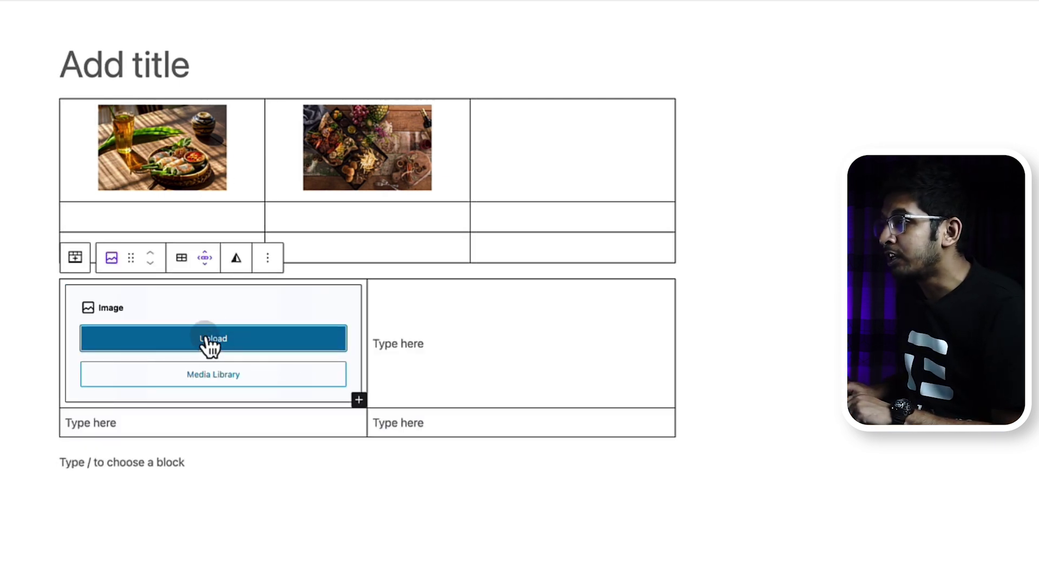
pyautogui.click(224, 377)
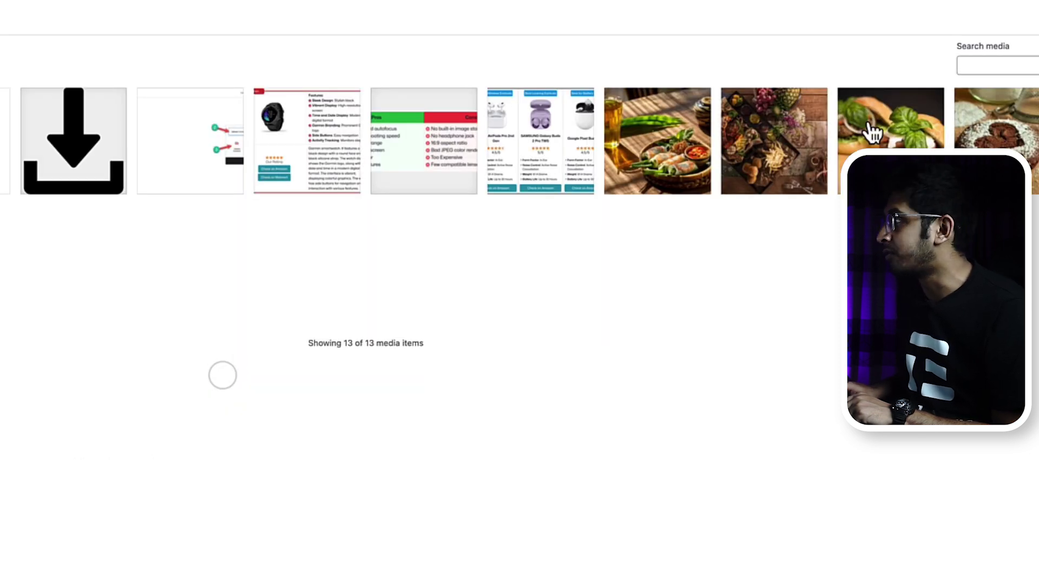
pyautogui.click(888, 135)
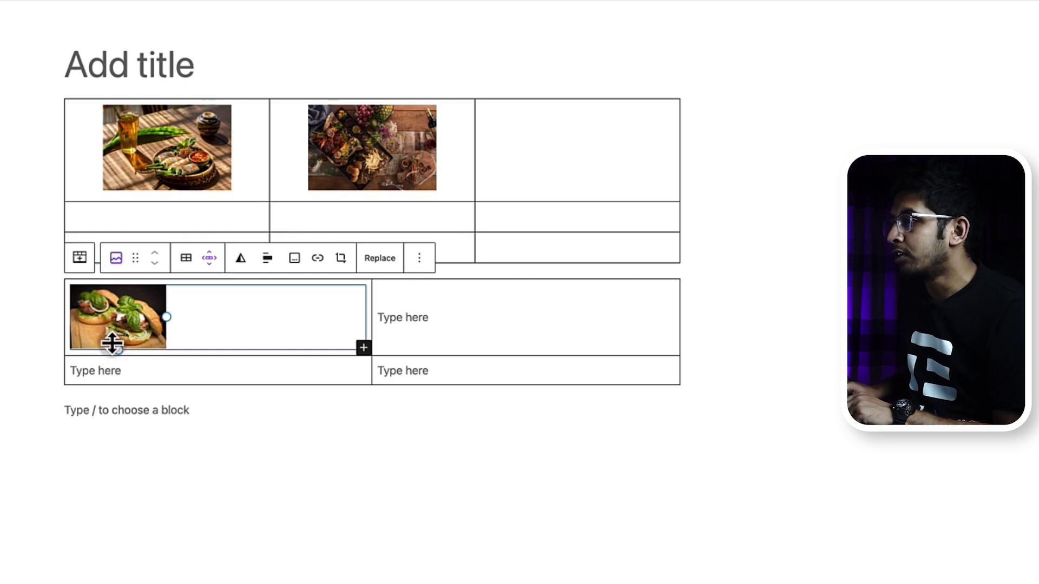
# - Enlarge the burger image to about 407 × 271 px and center it in the cell
pyautogui.moveTo(117, 350); pyautogui.dragTo(122, 444)
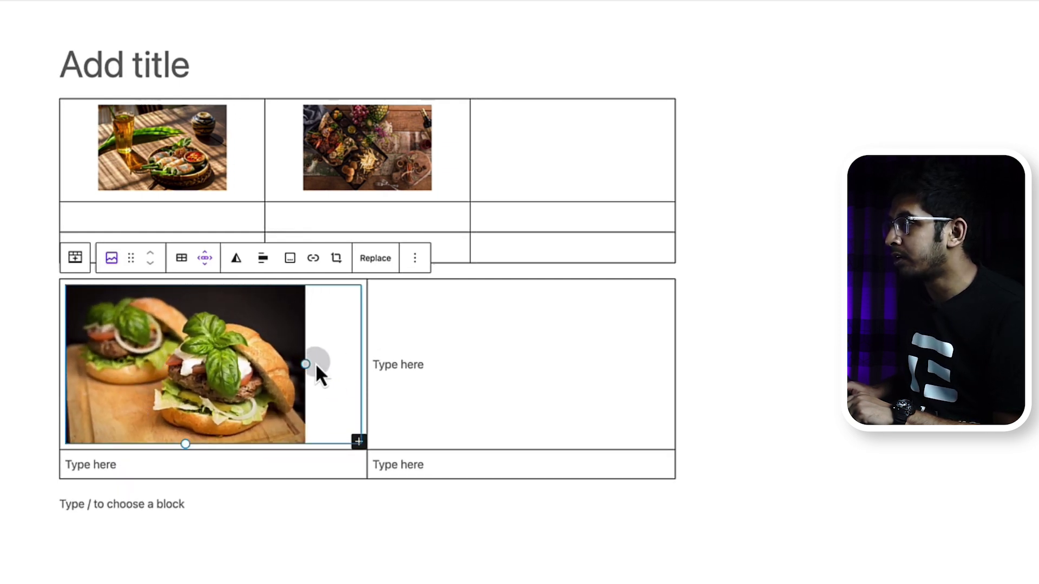
pyautogui.moveTo(316, 366)
pyautogui.mouseDown()
pyautogui.moveTo(303, 362)
pyautogui.moveTo(332, 366)
pyautogui.mouseUp()
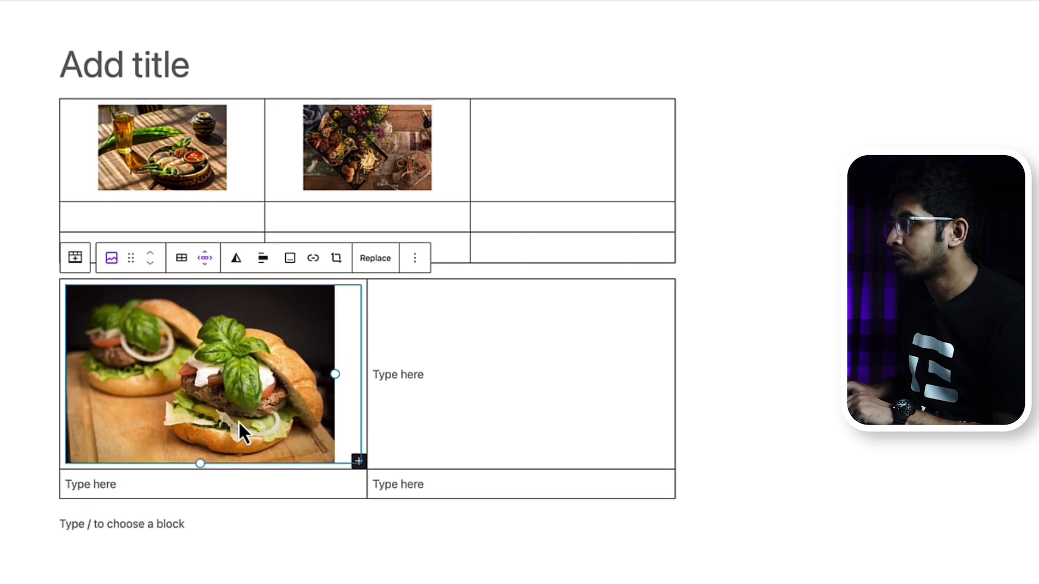
pyautogui.moveTo(200, 463); pyautogui.dragTo(202, 458)
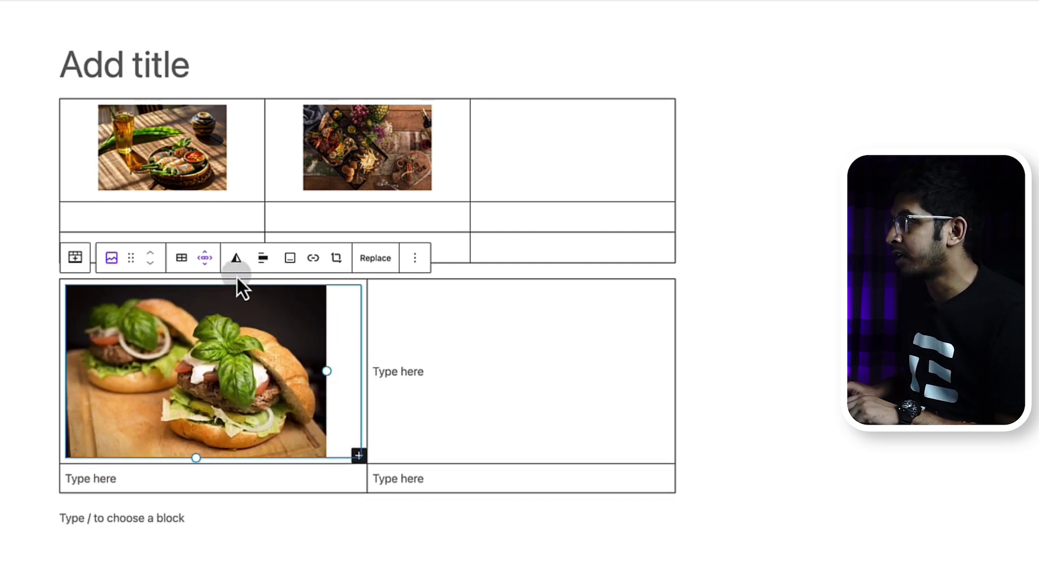
pyautogui.click(265, 260)
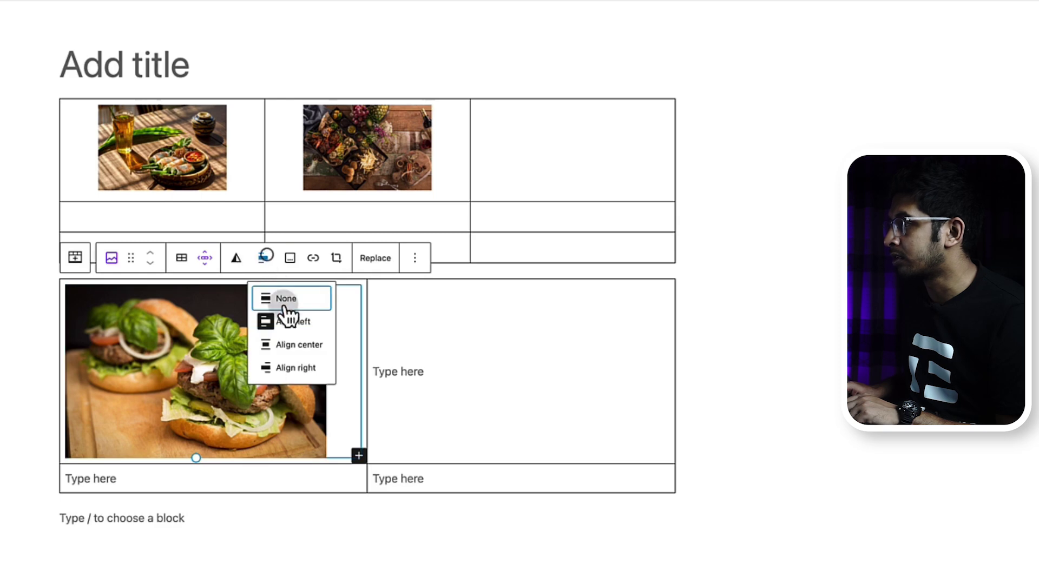
pyautogui.click(290, 344)
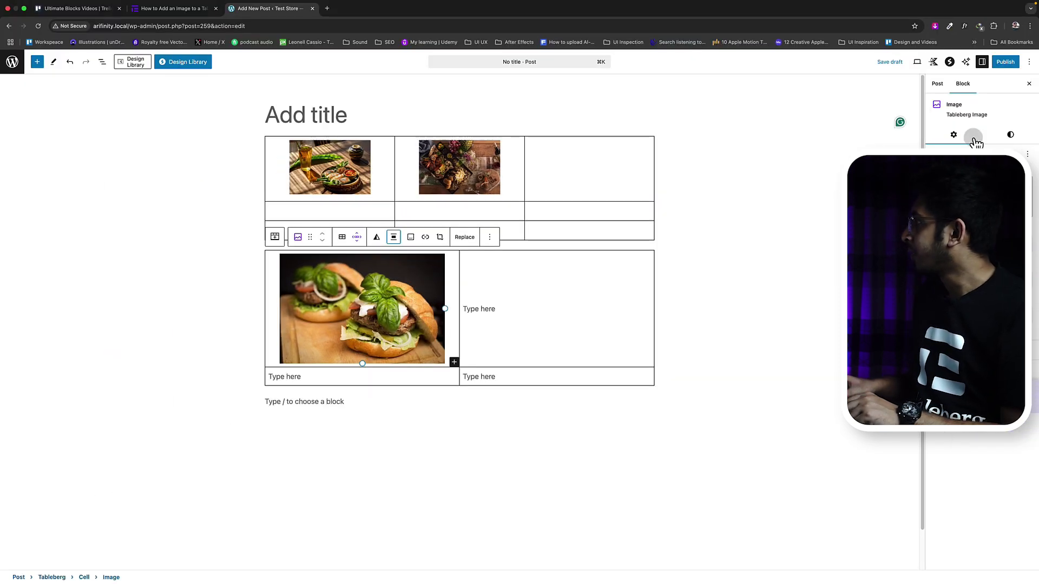
# - Keep the burger image's aspect ratio Original and set its resolution to Full Size
pyautogui.click(972, 246)
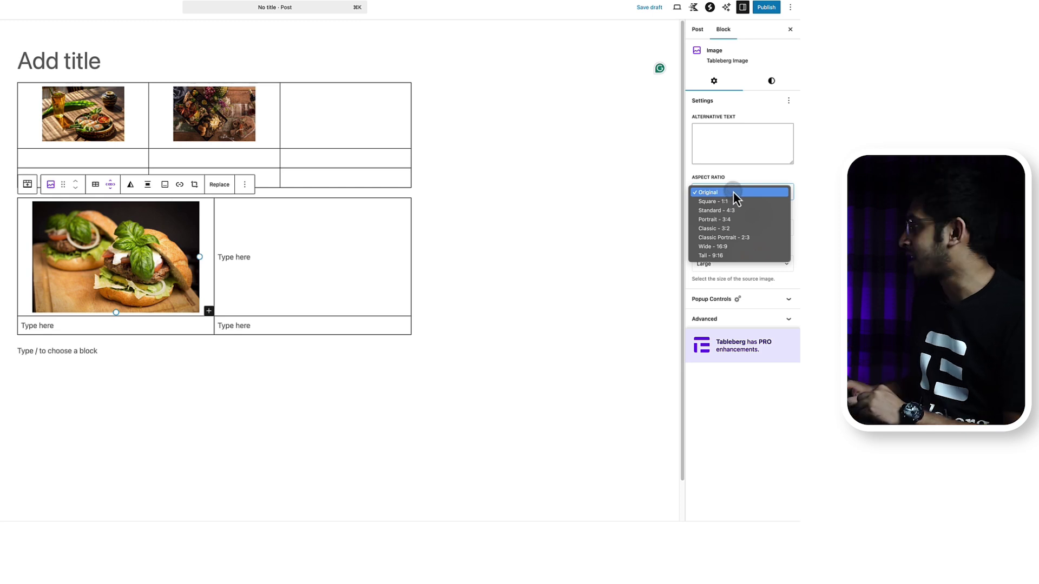
pyautogui.click(758, 158)
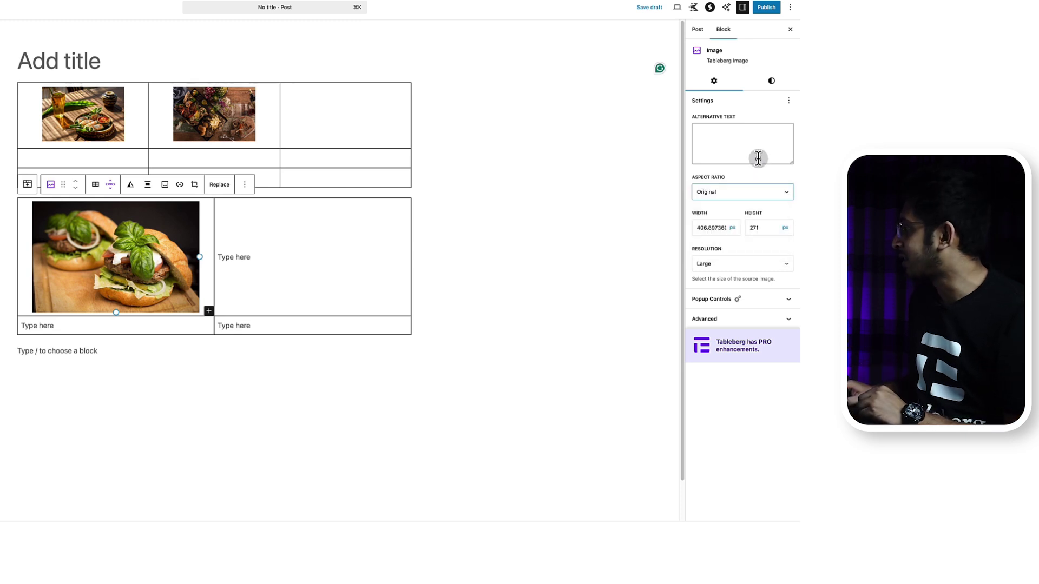
pyautogui.click(739, 264)
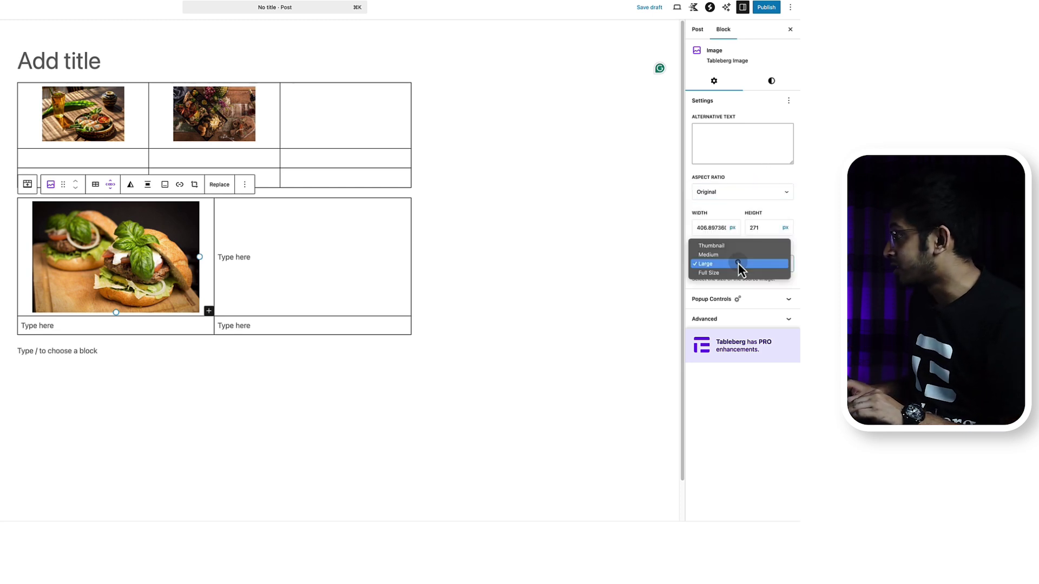
pyautogui.click(717, 246)
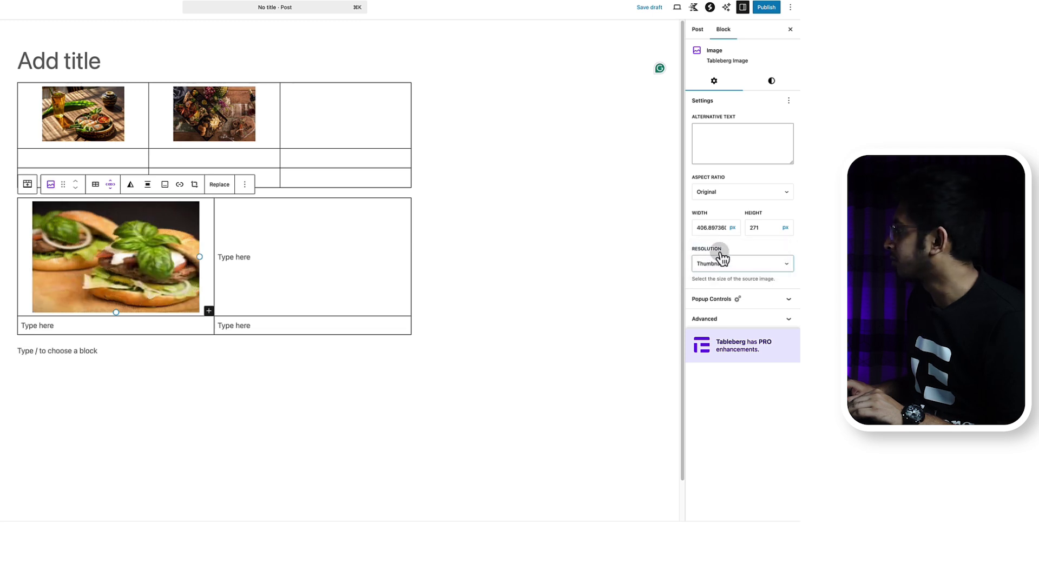
pyautogui.click(721, 265)
pyautogui.click(717, 282)
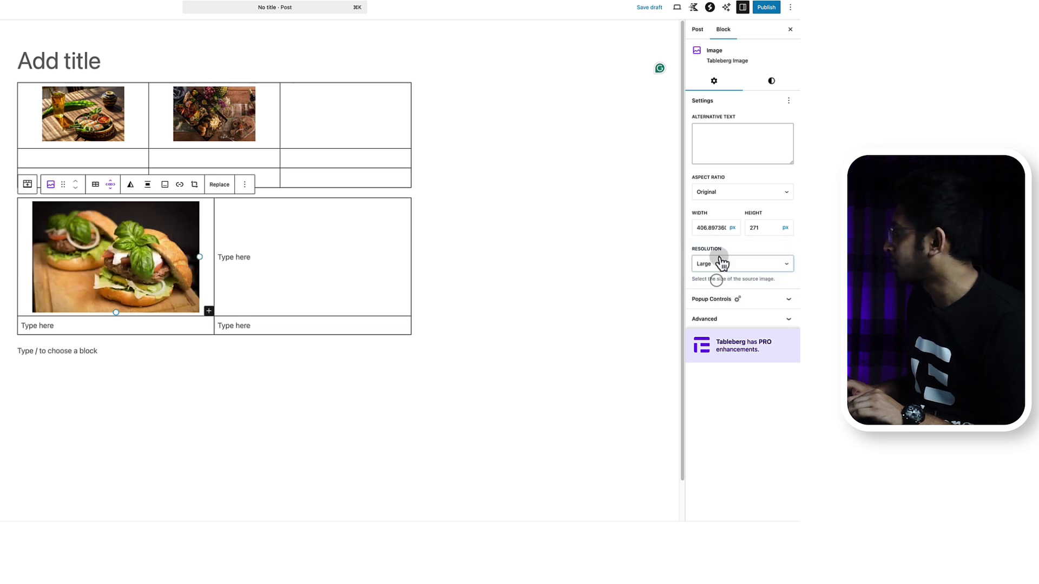
pyautogui.click(717, 263)
pyautogui.click(717, 271)
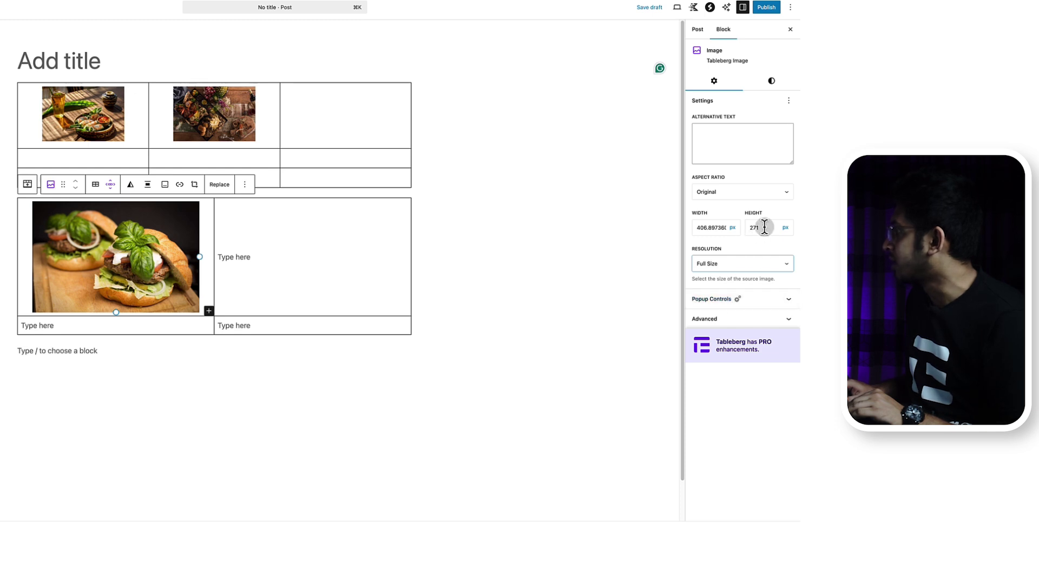
# - Set the burger image's width to 350 and height to 250
pyautogui.doubleClick(703, 228)
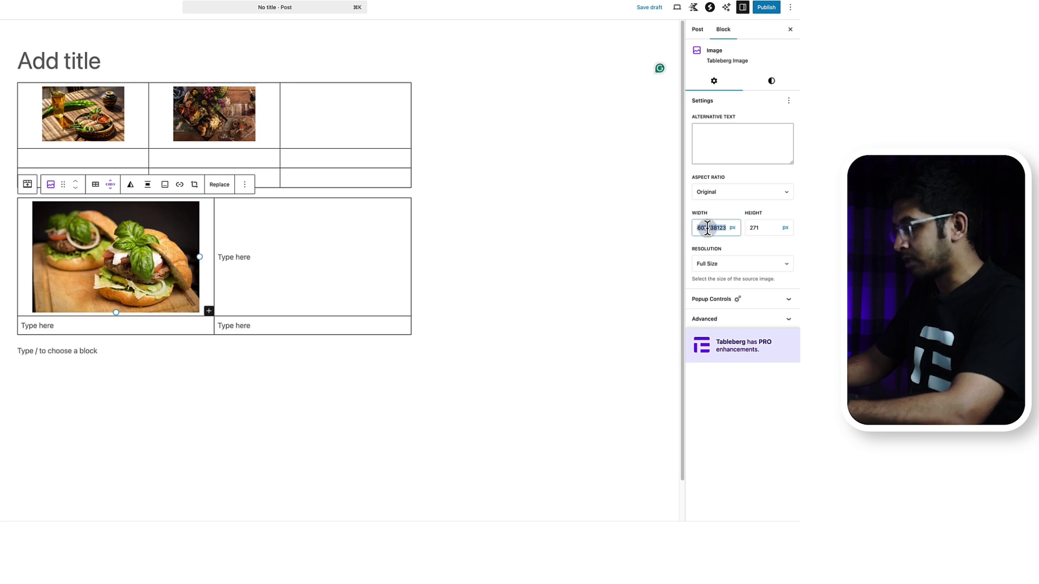
pyautogui.write('350')
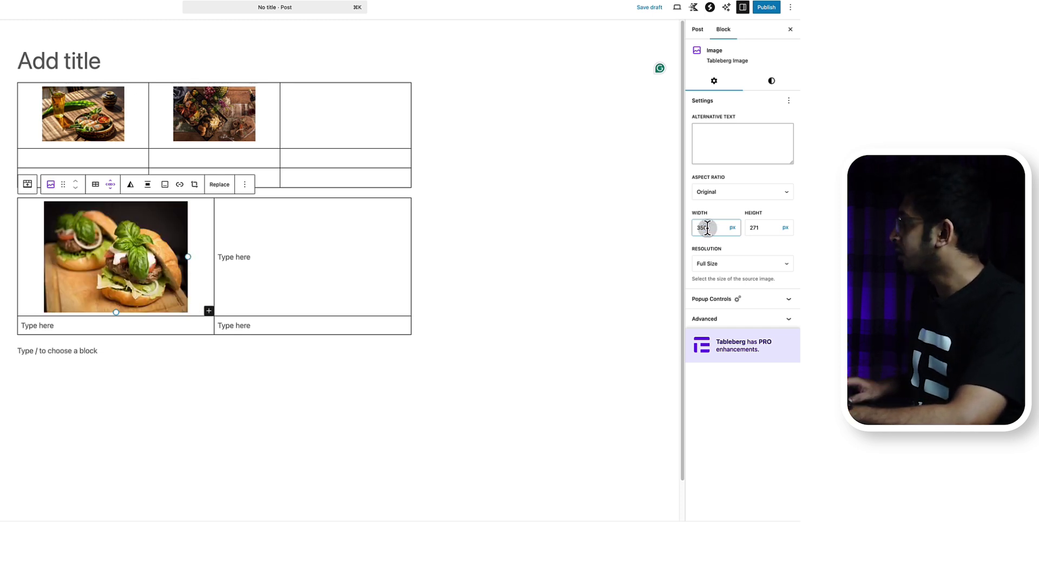
pyautogui.doubleClick(757, 228)
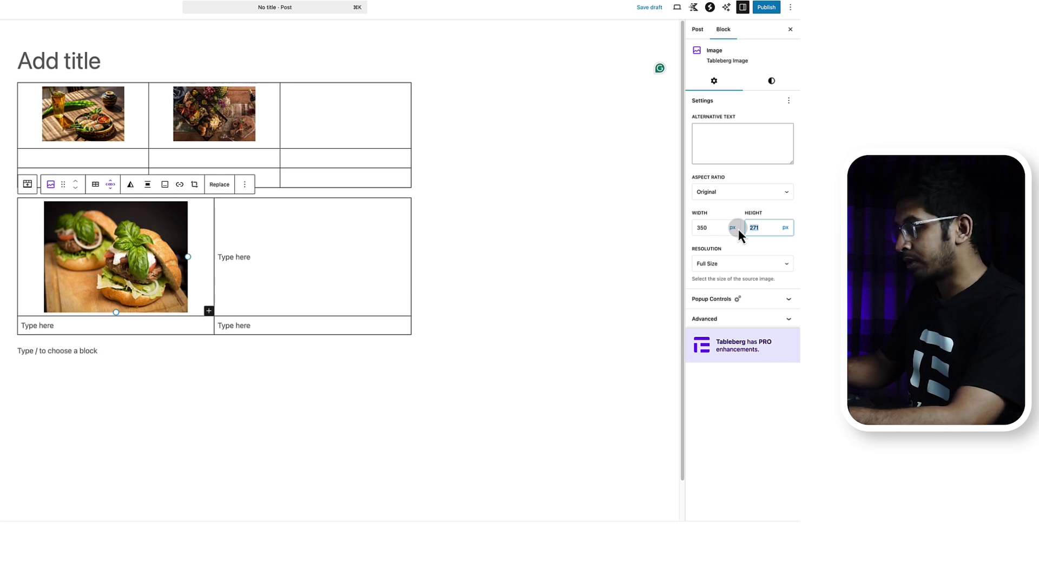
pyautogui.write('250')
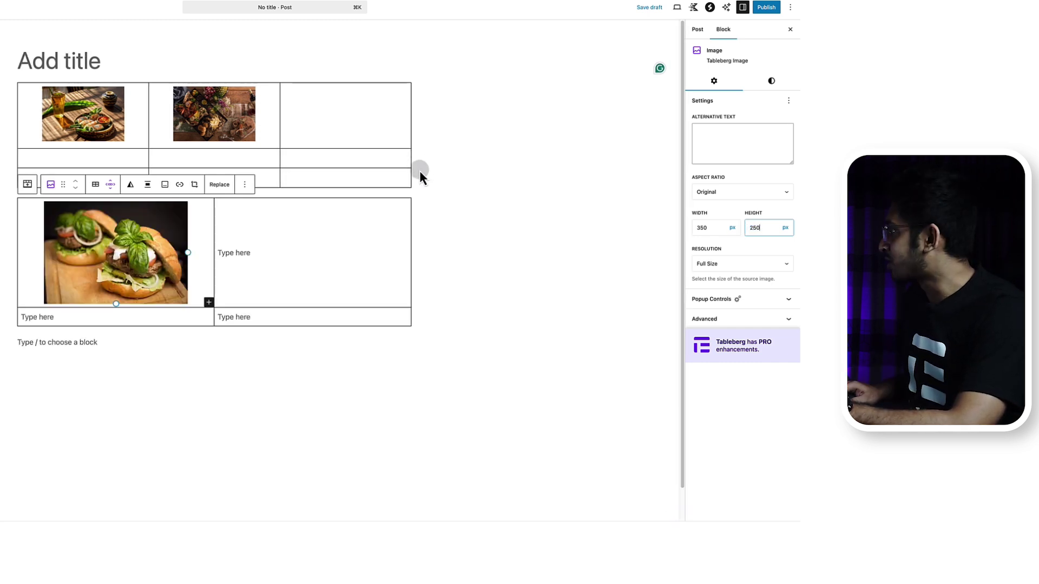
pyautogui.click(770, 81)
# - Give the burger image a 16 px pale cyan blue border with 18 px rounded corners
pyautogui.click(745, 172)
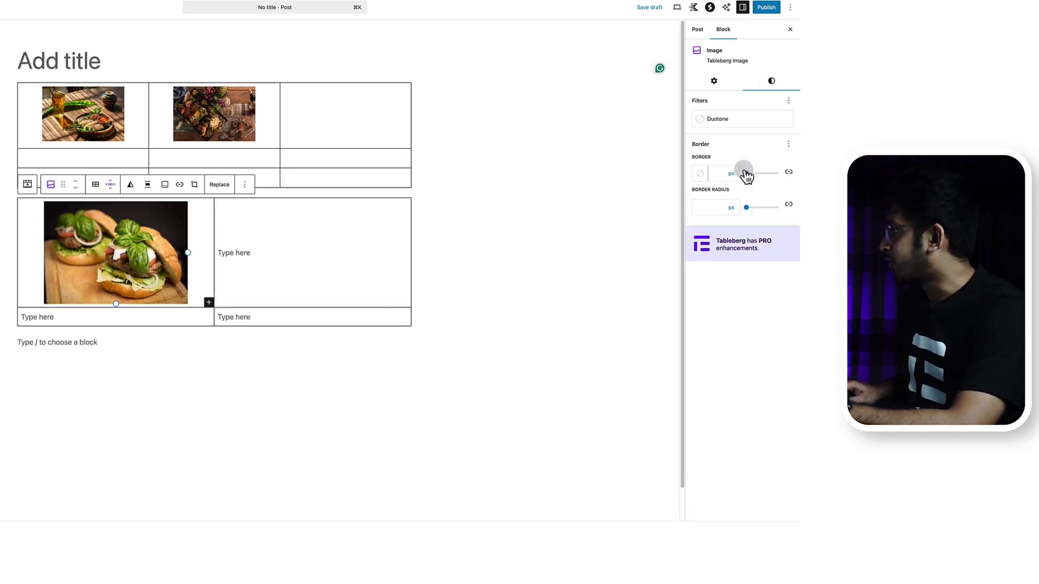
pyautogui.moveTo(747, 175); pyautogui.dragTo(751, 174)
pyautogui.click(699, 174)
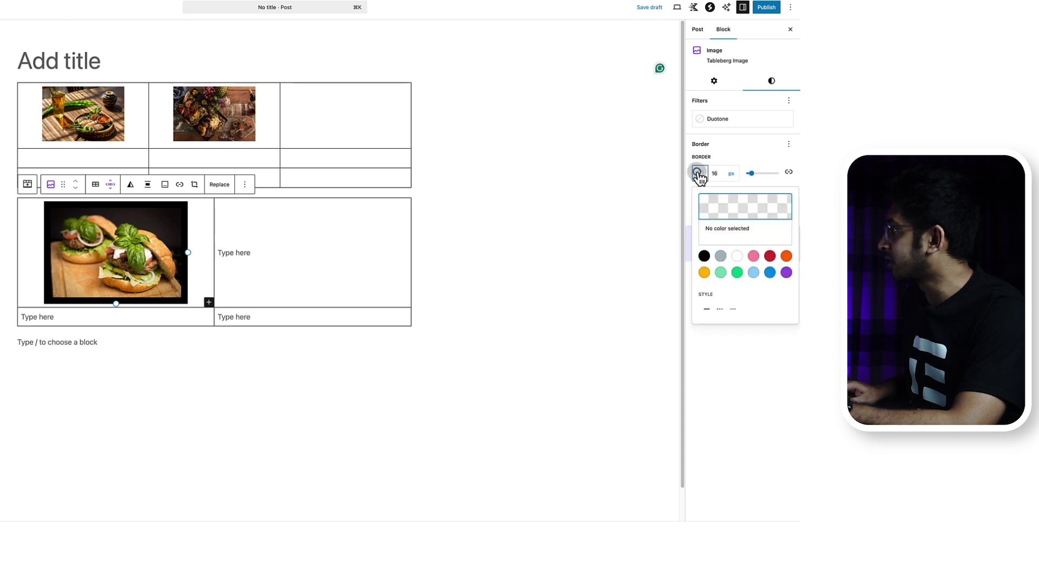
pyautogui.click(754, 272)
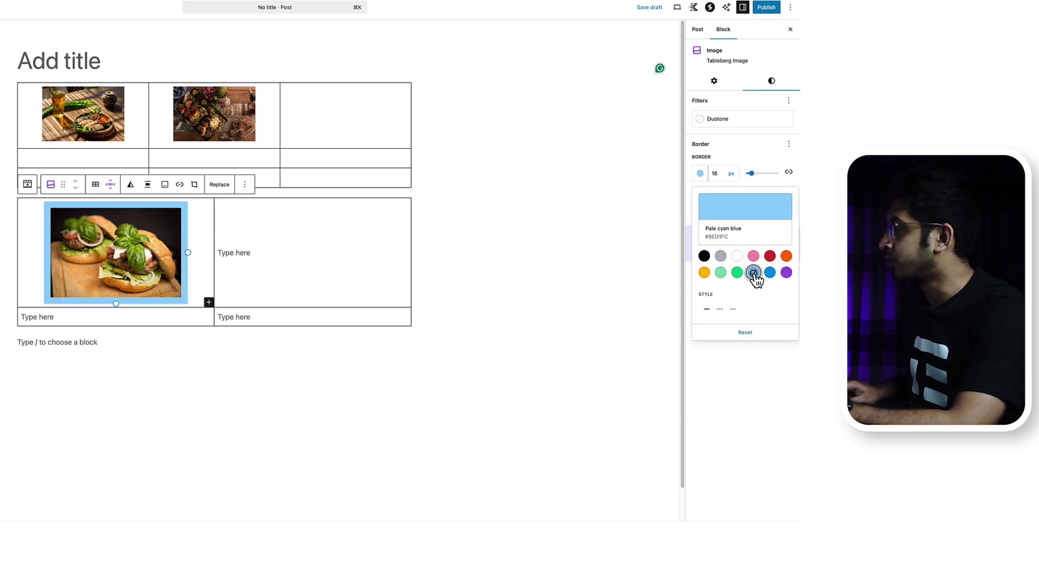
pyautogui.click(282, 195)
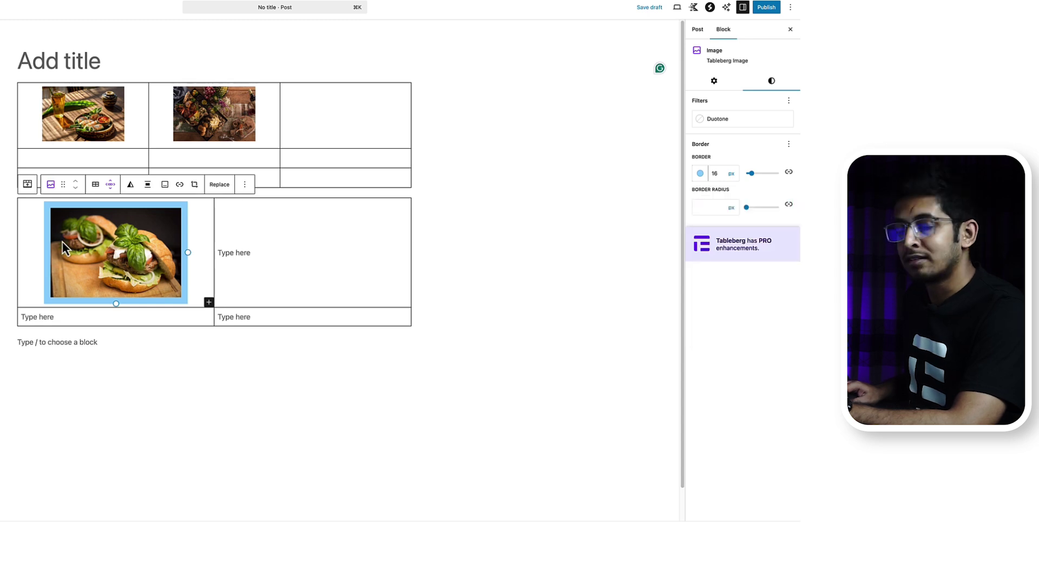
pyautogui.click(768, 189)
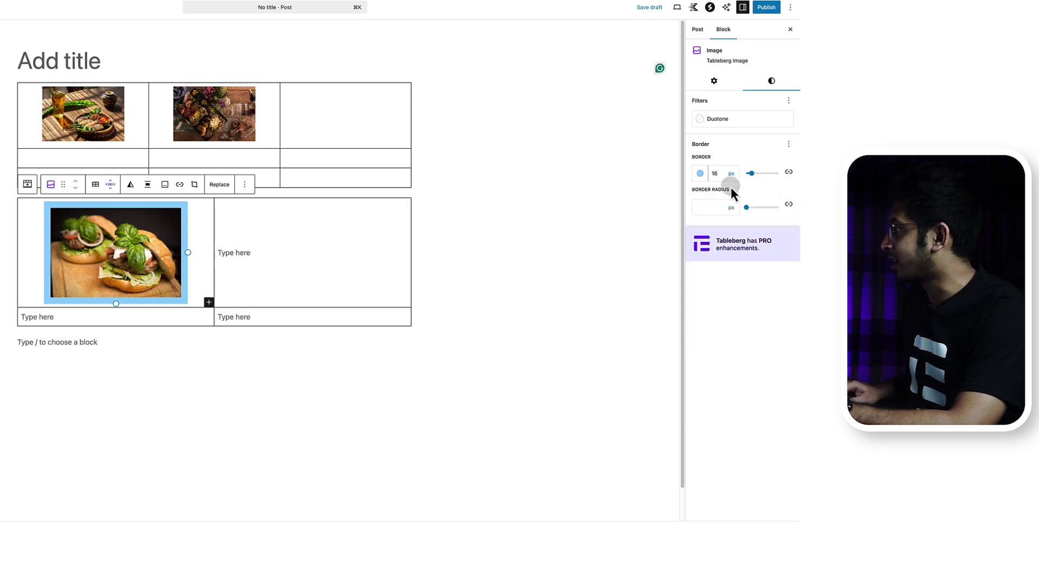
pyautogui.moveTo(748, 212); pyautogui.dragTo(754, 211)
pyautogui.click(237, 254)
# - Insert the cookie photo from the Media Library as an Image block in the right cell
pyautogui.click(301, 253)
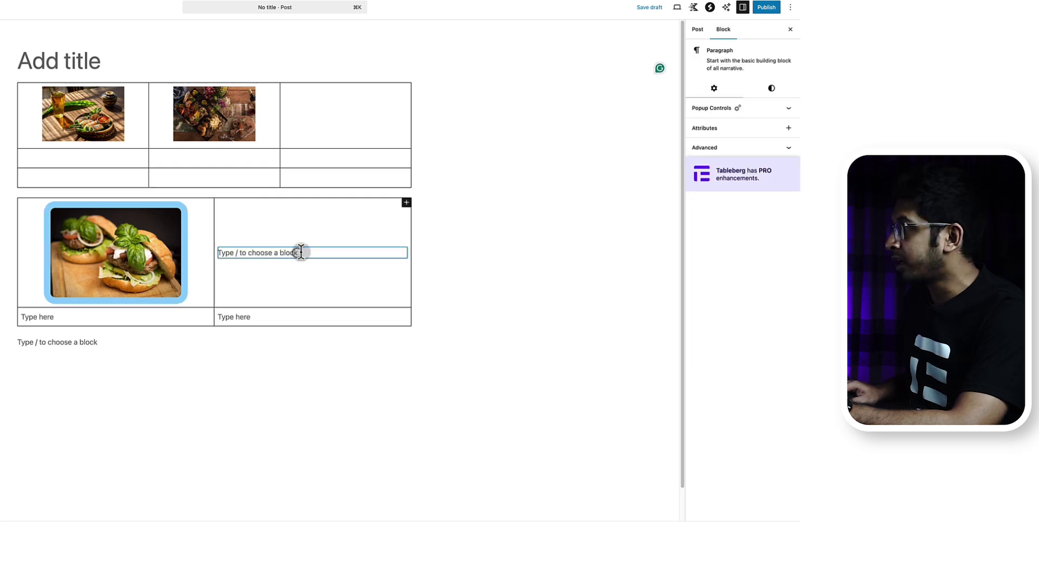
pyautogui.click(406, 203)
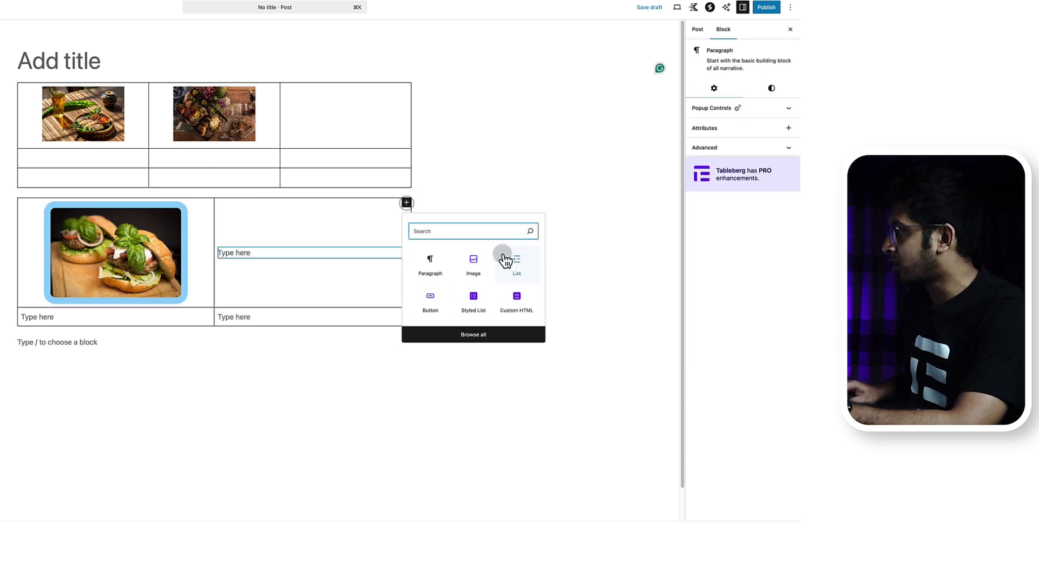
pyautogui.click(468, 261)
pyautogui.click(325, 271)
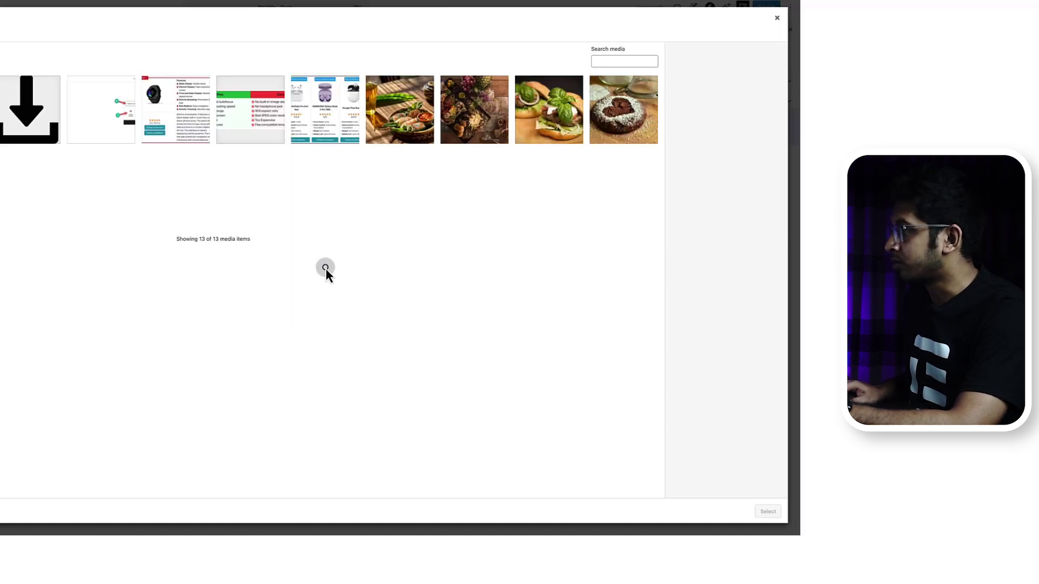
pyautogui.click(627, 113)
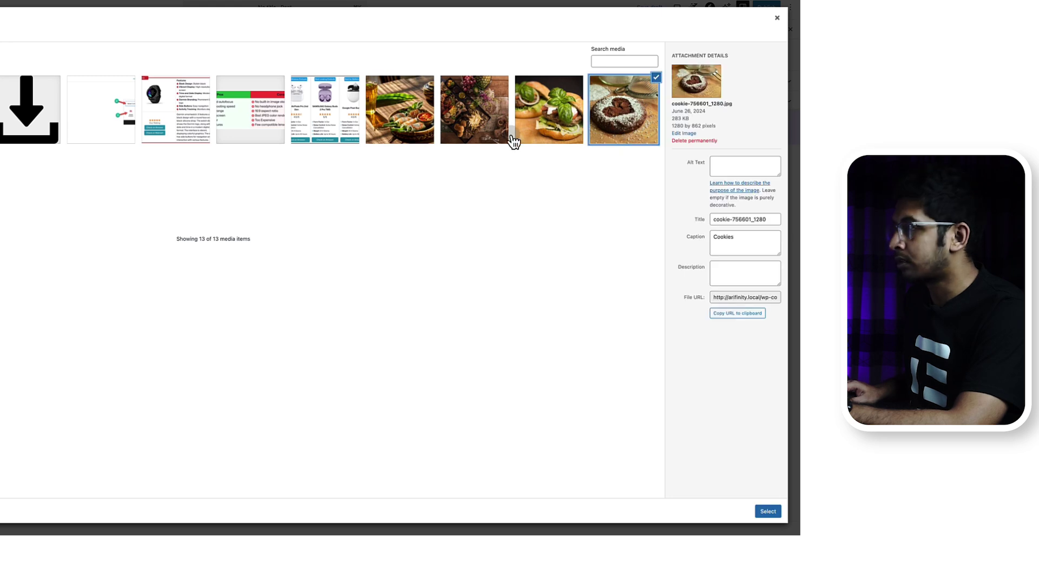
pyautogui.click(768, 512)
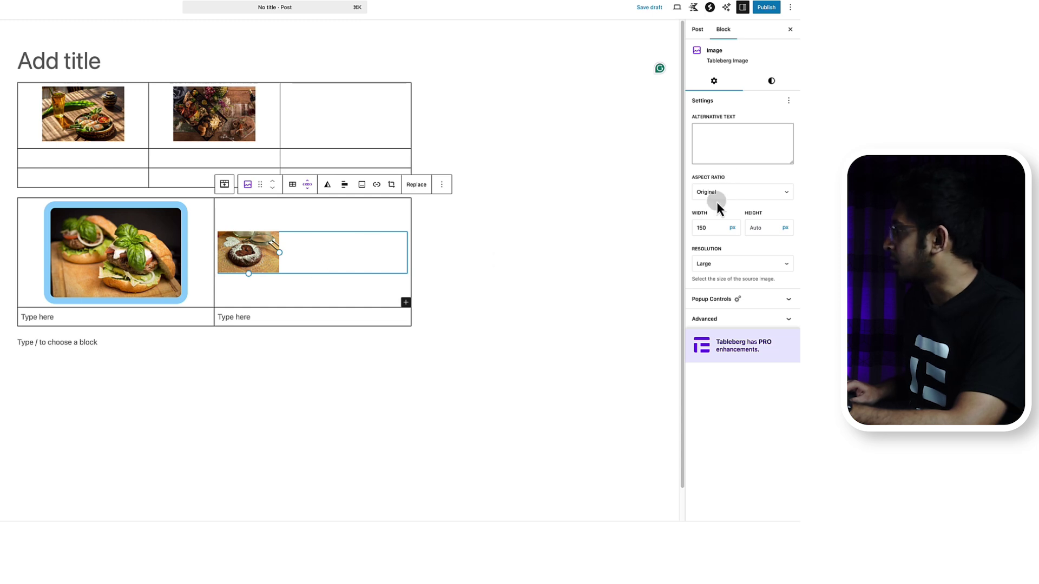
# - Size the cookie image to 350 × 250 px and center it in its cell
pyautogui.doubleClick(709, 228)
pyautogui.write('3')
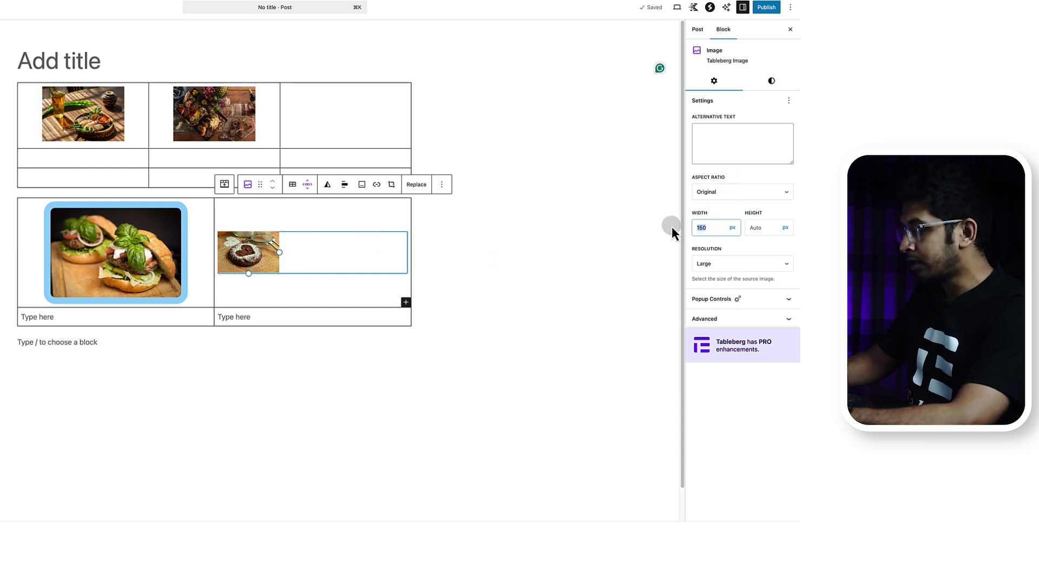
pyautogui.write('50')
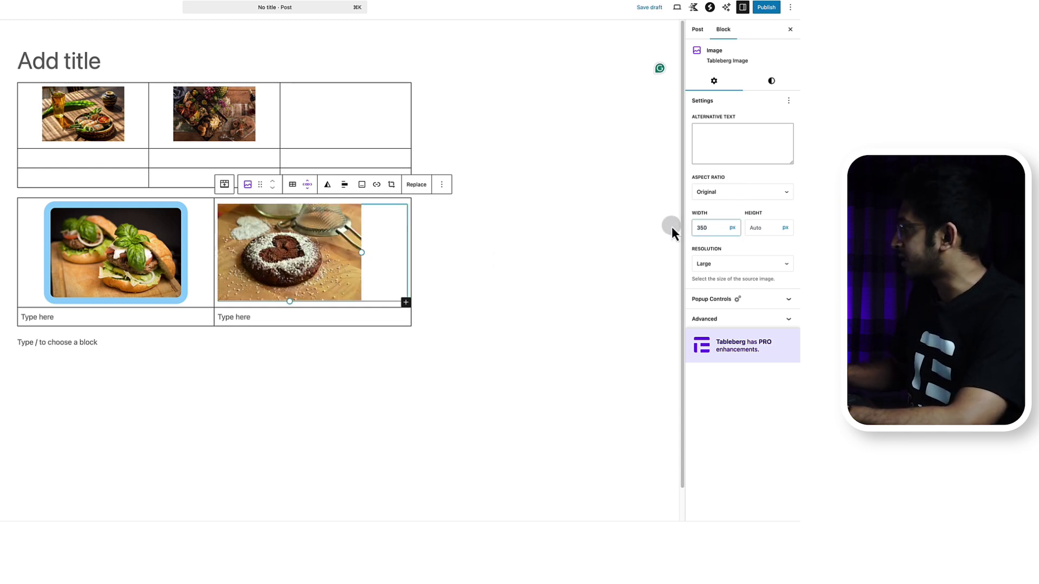
pyautogui.click(762, 222)
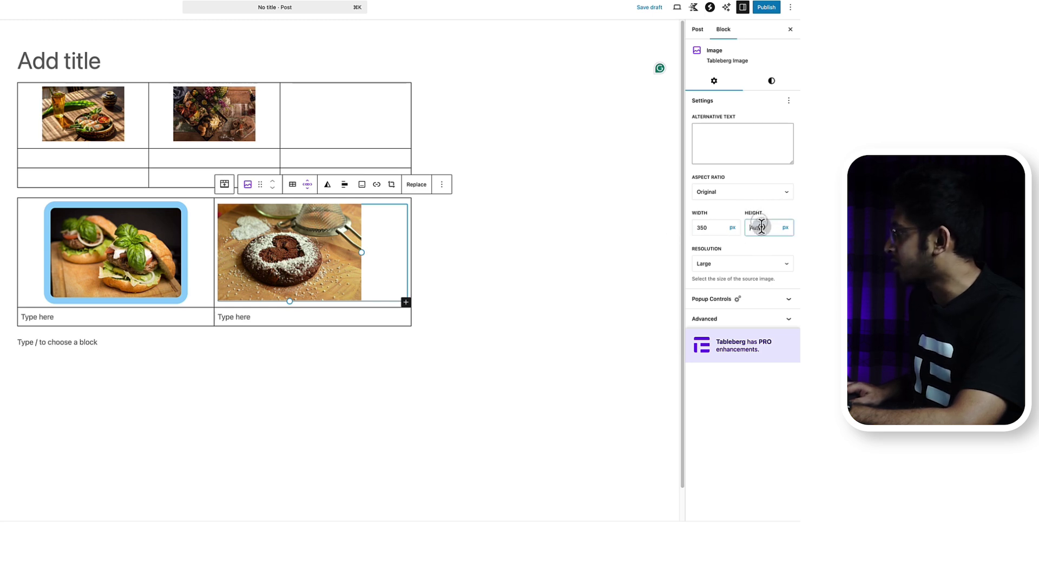
pyautogui.write('250')
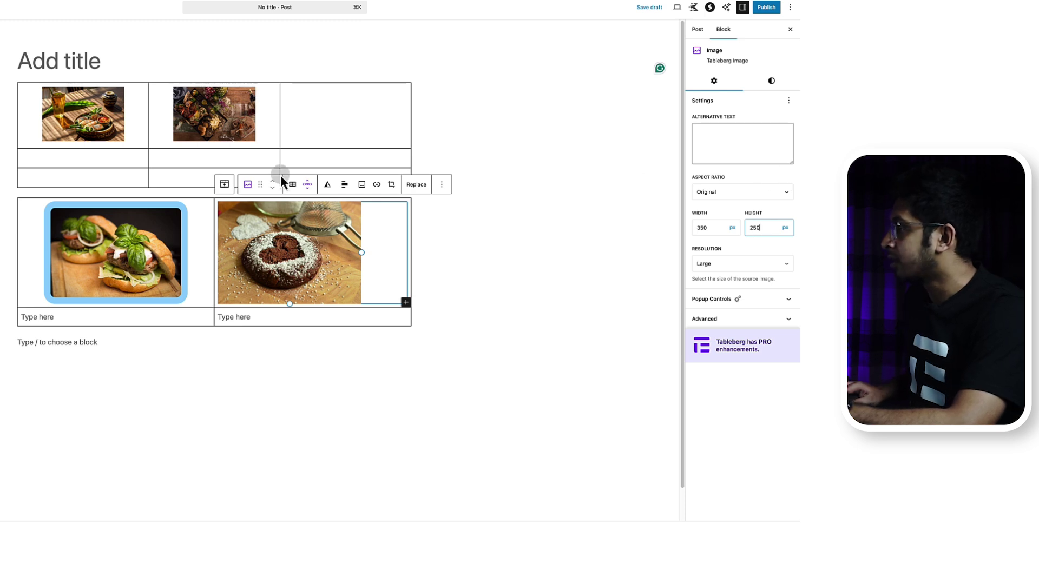
pyautogui.click(345, 185)
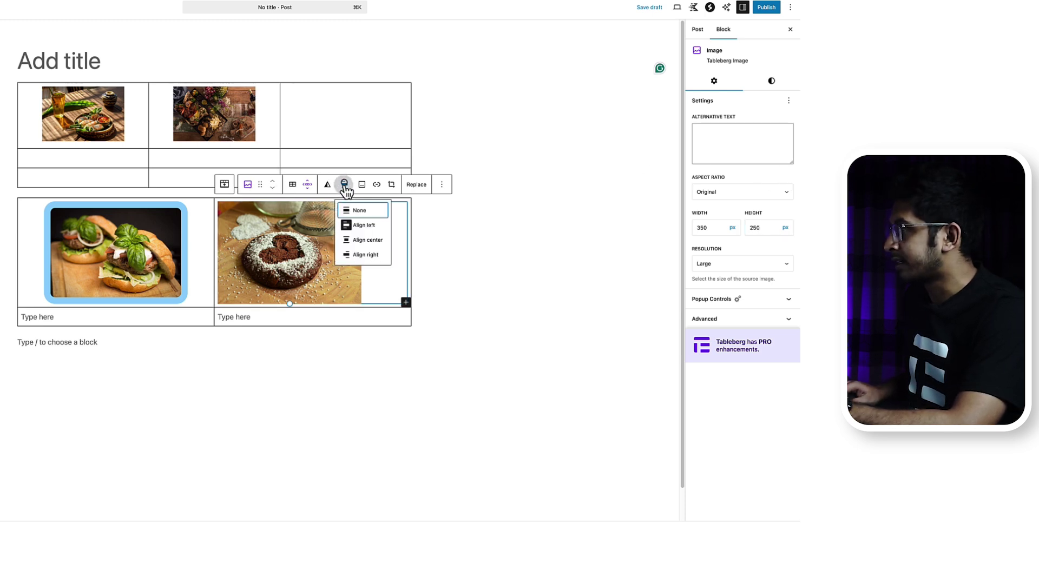
pyautogui.click(364, 244)
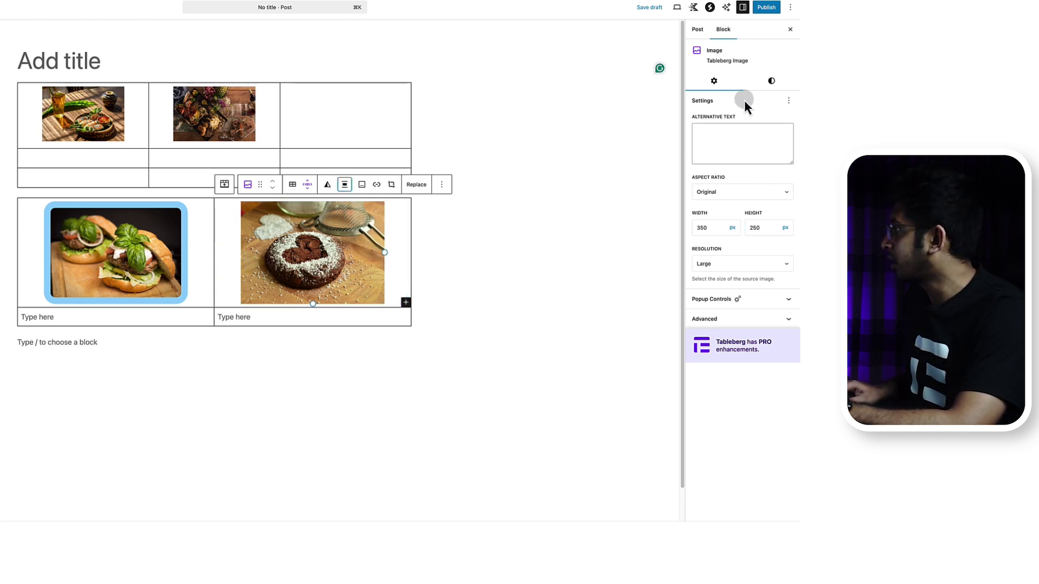
pyautogui.click(771, 82)
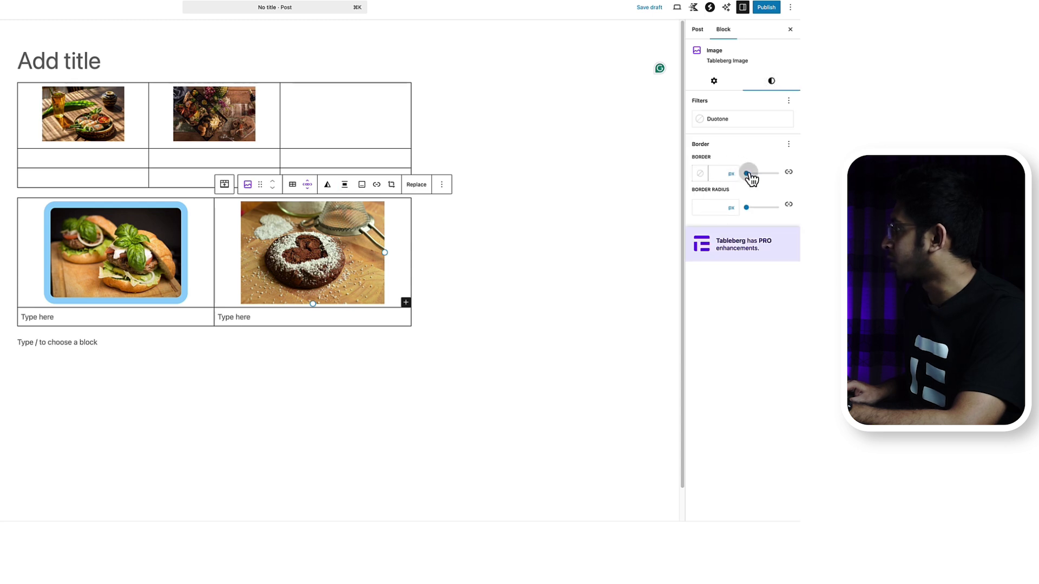
# - Give the cookie image a 16 px pale cyan blue border with 29 px rounded corners
pyautogui.click(710, 174)
pyautogui.write('10')
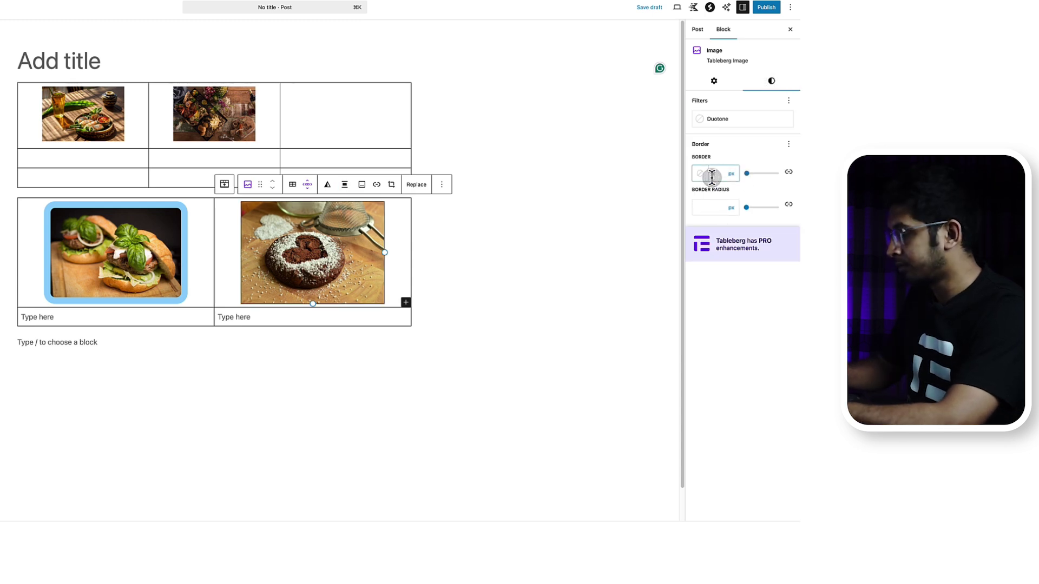
pyautogui.press('Tab')
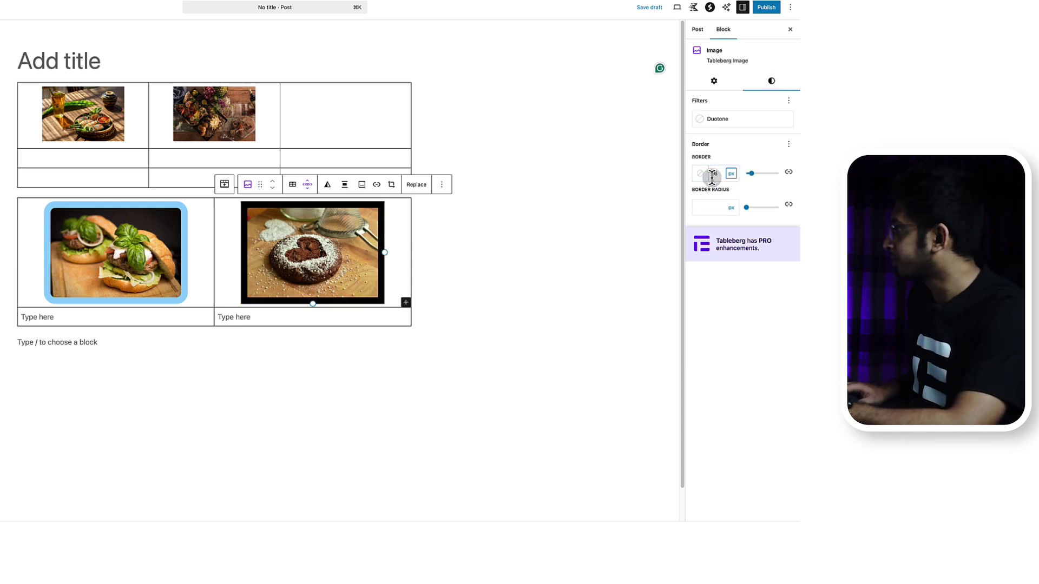
pyautogui.click(700, 173)
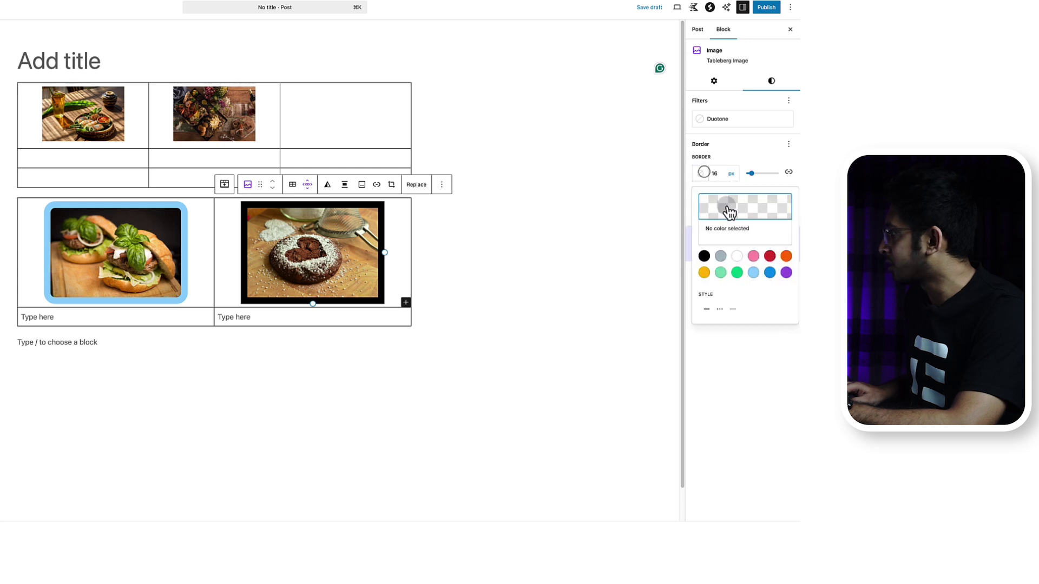
pyautogui.click(754, 272)
pyautogui.click(749, 162)
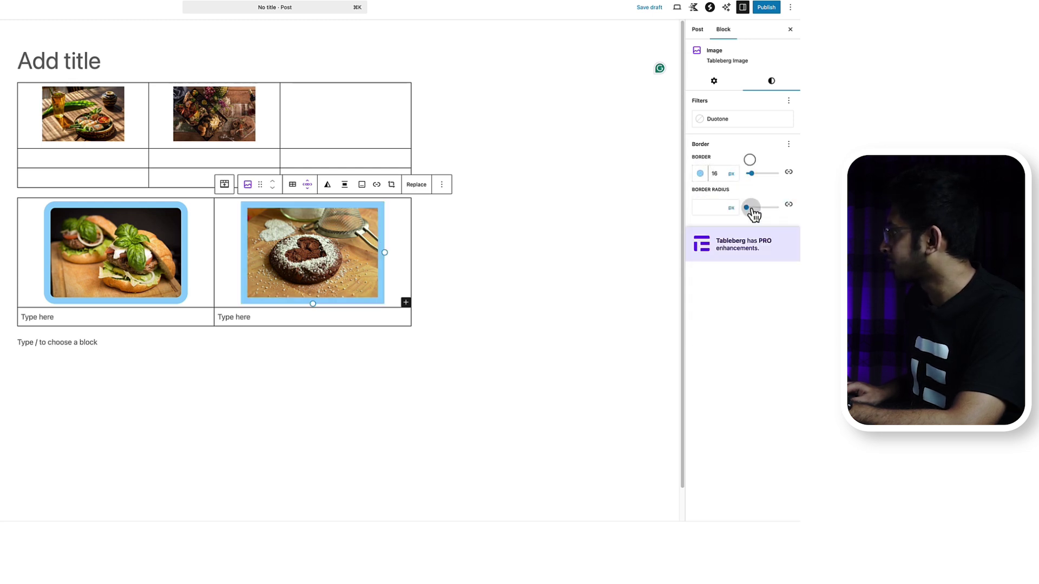
pyautogui.moveTo(748, 208); pyautogui.dragTo(757, 215)
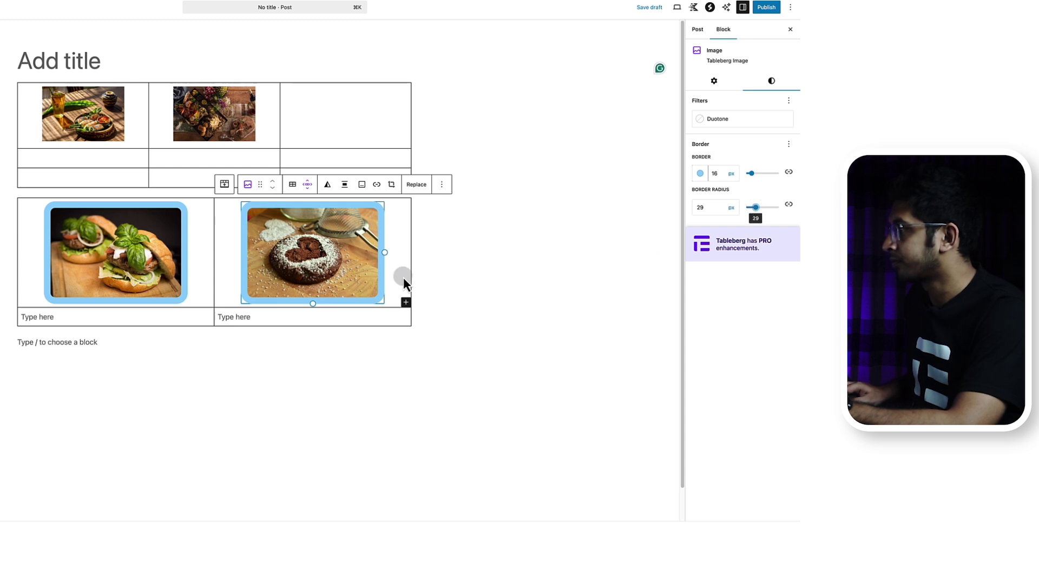
pyautogui.click(415, 262)
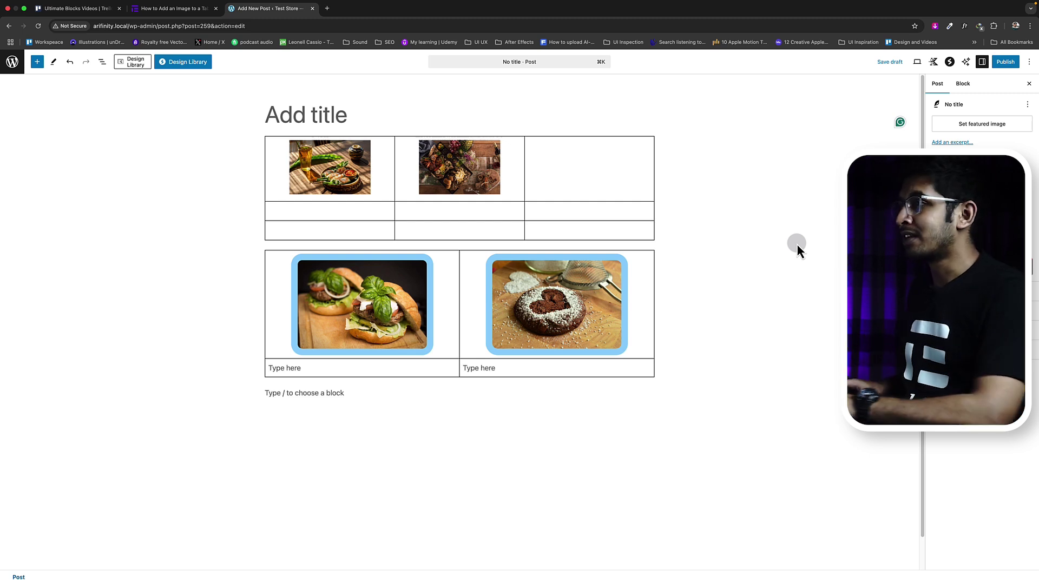
# - Leave the post editor via the WordPress logo, confirming the Leave site? prompt
pyautogui.click(15, 62)
pyautogui.click(544, 201)
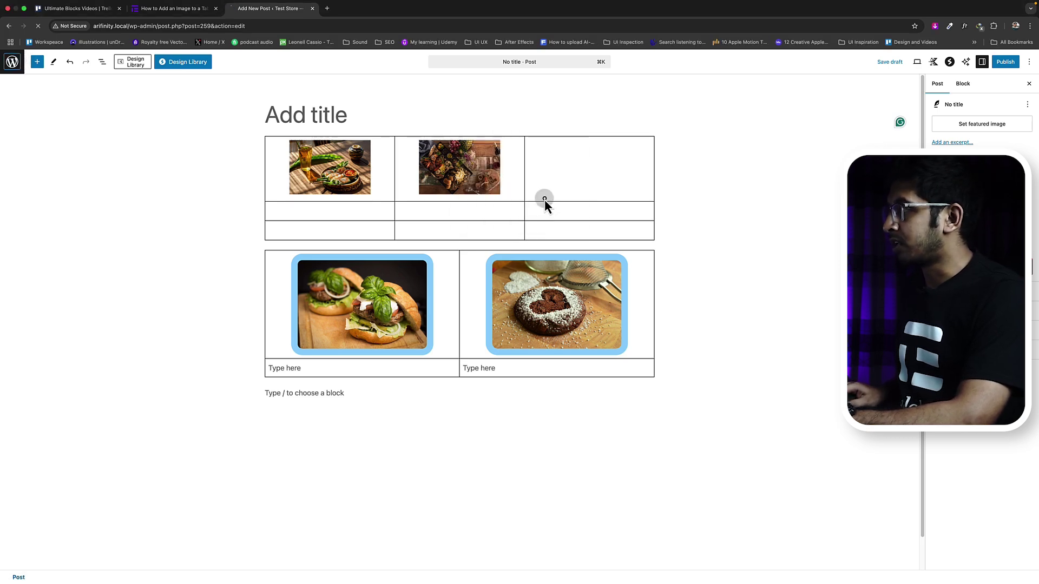
pyautogui.moveTo(25, 368)
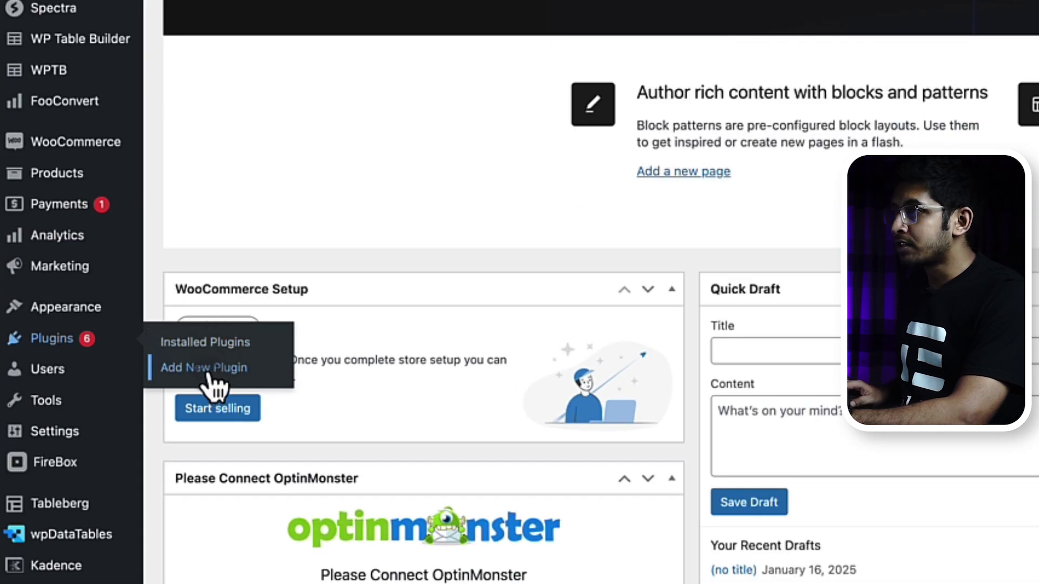
# - On the Add Plugins page, start a plugin directory search for 'tableberg'
pyautogui.click(722, 320)
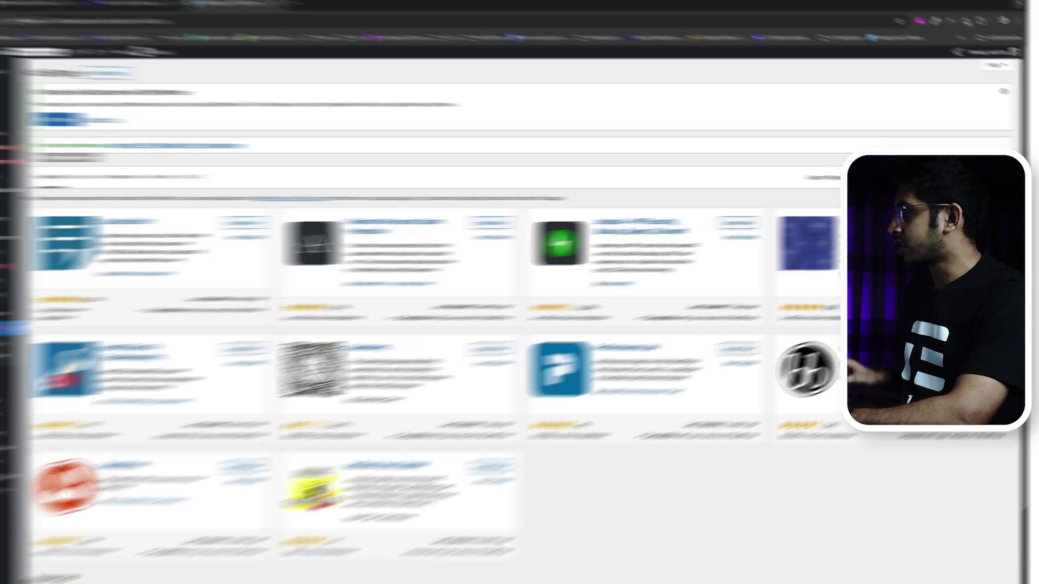
pyautogui.click(877, 177)
pyautogui.write('ta')
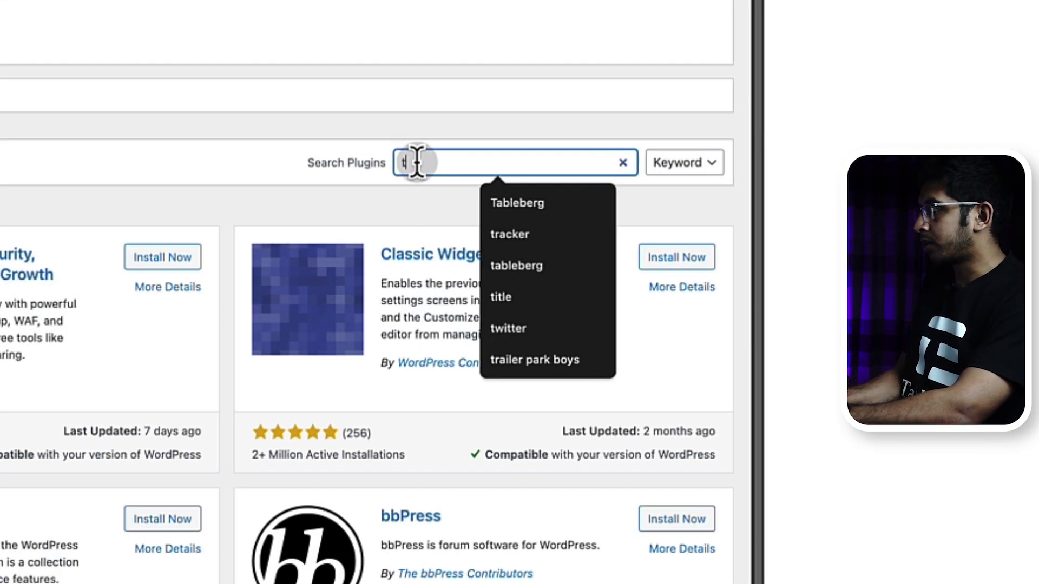